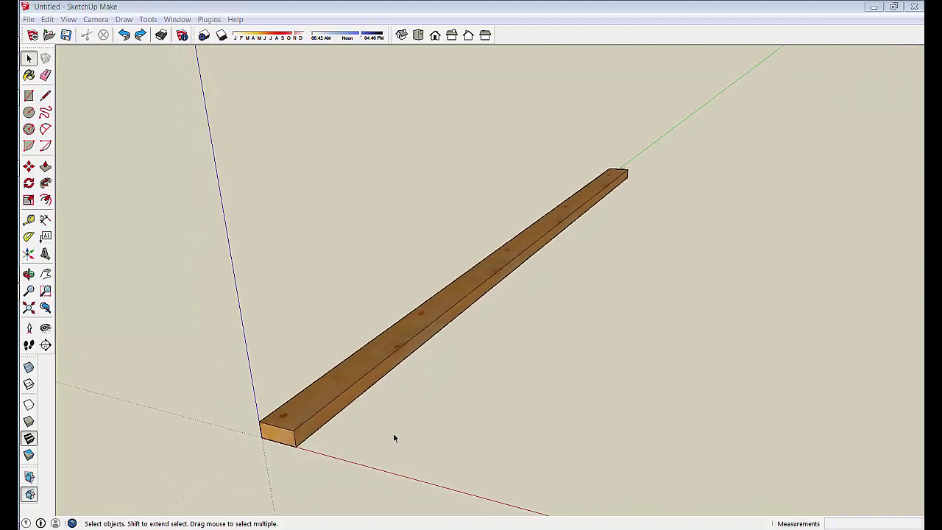
- Erase the existing wooden board and draw a 3.5 by 1.5 inch rectangle on the ground starting at the origin
right_click(374, 392)
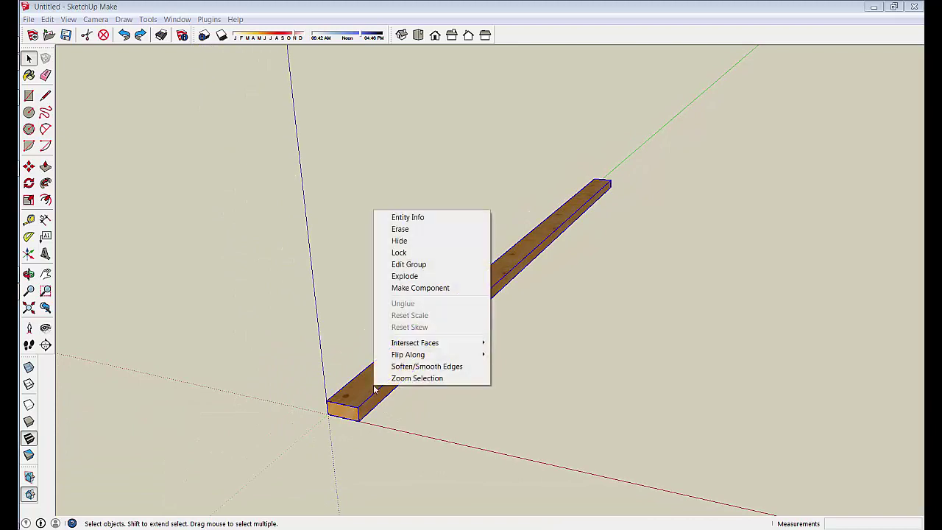
left_click(404, 232)
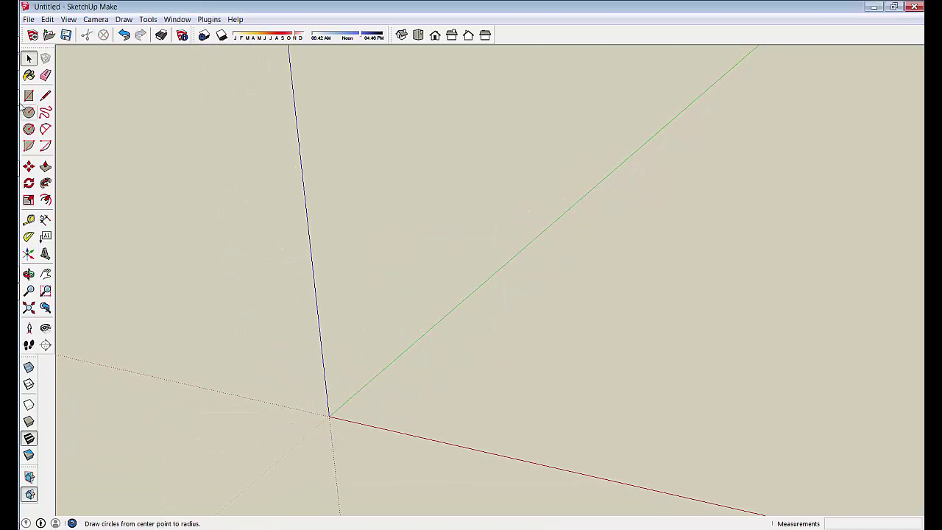
left_click(29, 96)
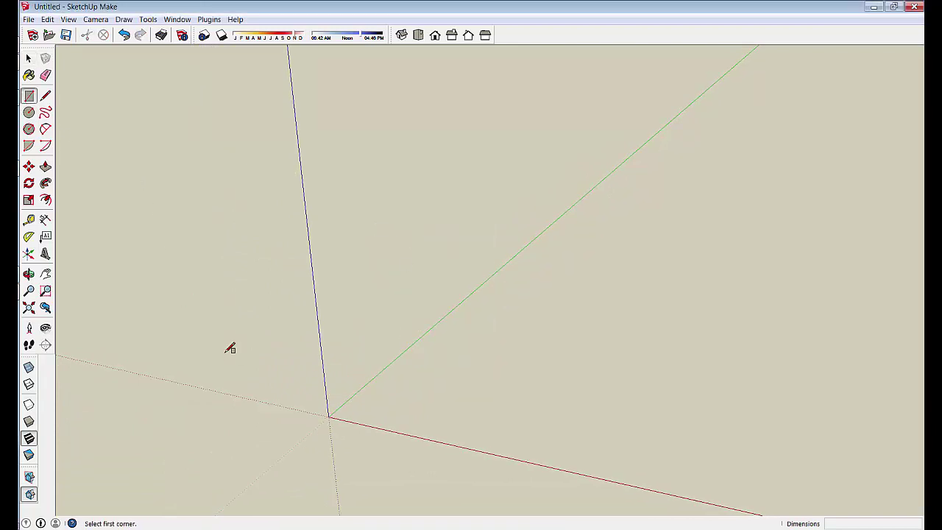
left_click(325, 405)
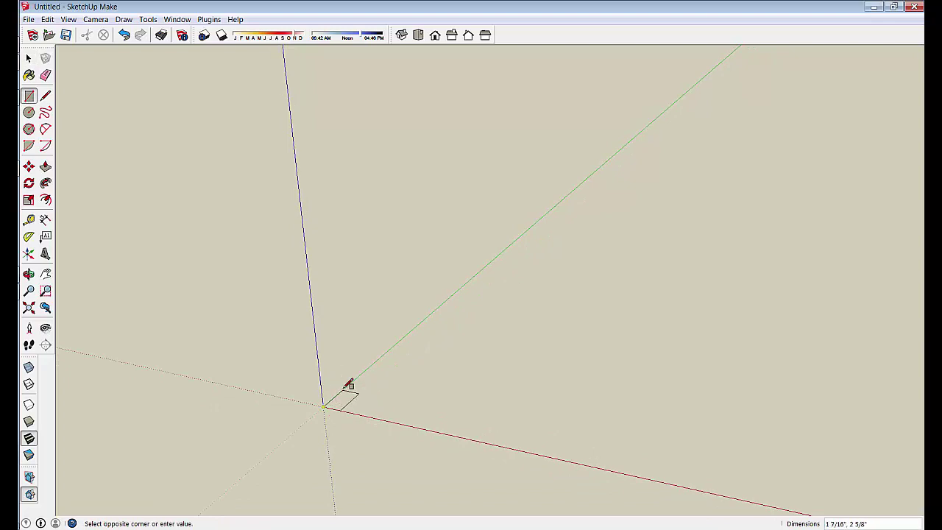
left_click(386, 396)
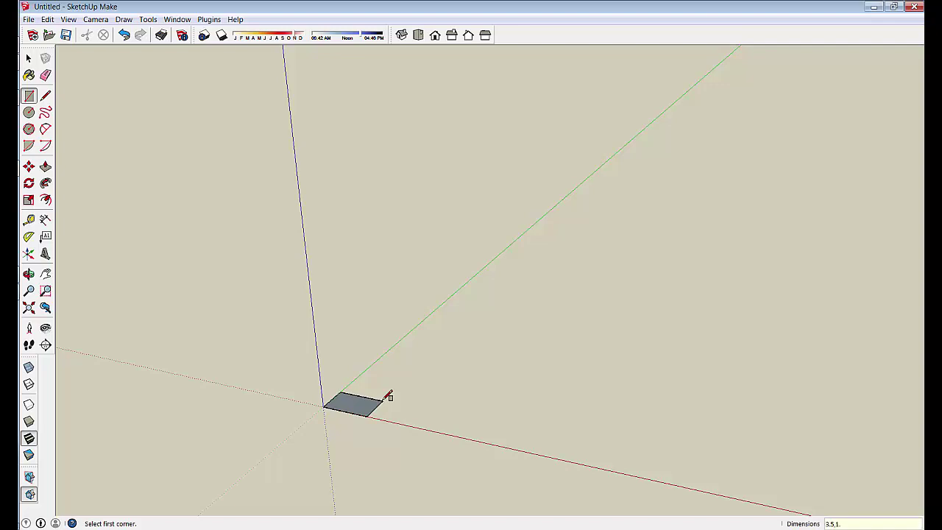
key("space")
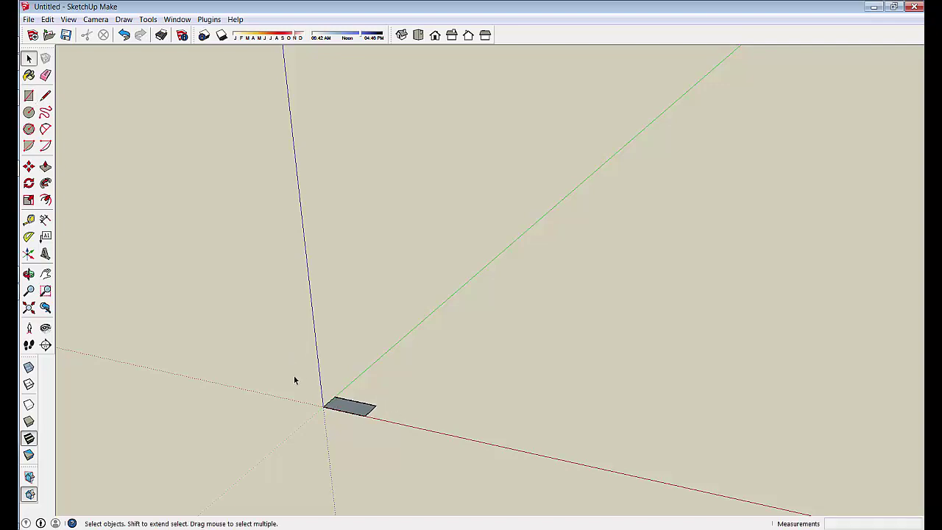
- Select the whole rectangle and extrude its face upward with Push/Pull, entering a distance of 8'
left_click_drag(285, 358, 426, 483)
middle_click_drag(426, 482, 53, 178)
left_click(46, 168)
middle_click_drag(318, 456, 365, 374)
left_click(365, 377)
left_click(372, 228)
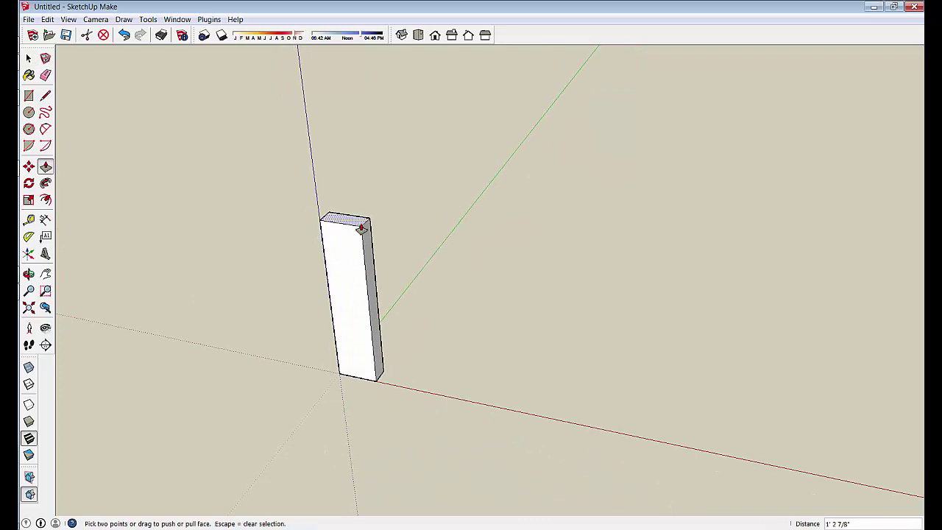
left_click_drag(358, 207, 359, 191)
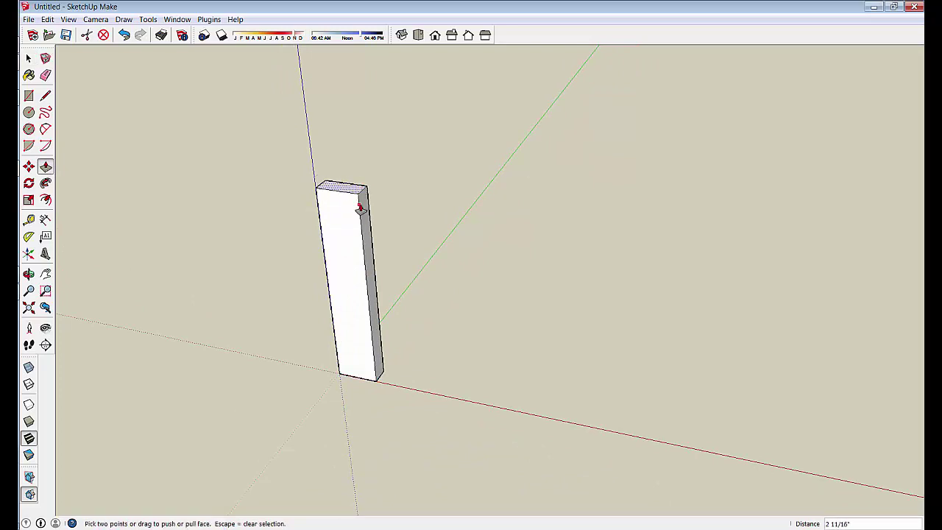
key("Return")
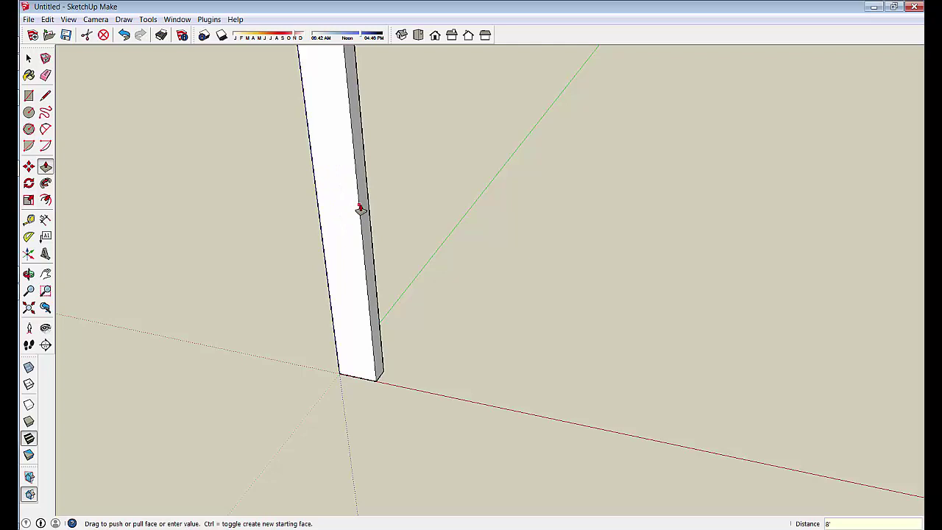
- Rotate the upright board 90 degrees about its base so it lies flat along the green axis
middle_click_drag(361, 210, 392, 396)
scroll(366, 427, "down", 3)
key("space")
scroll(393, 425, "down", 3)
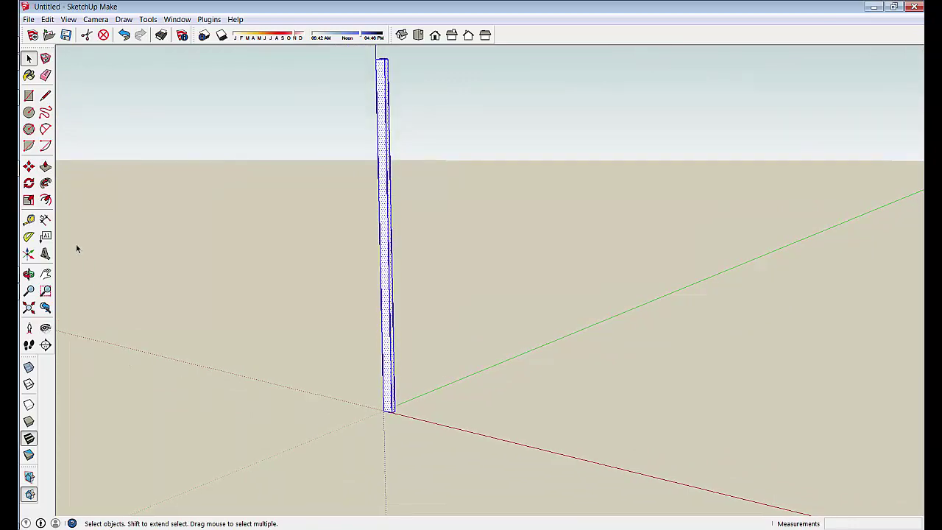
left_click(28, 182)
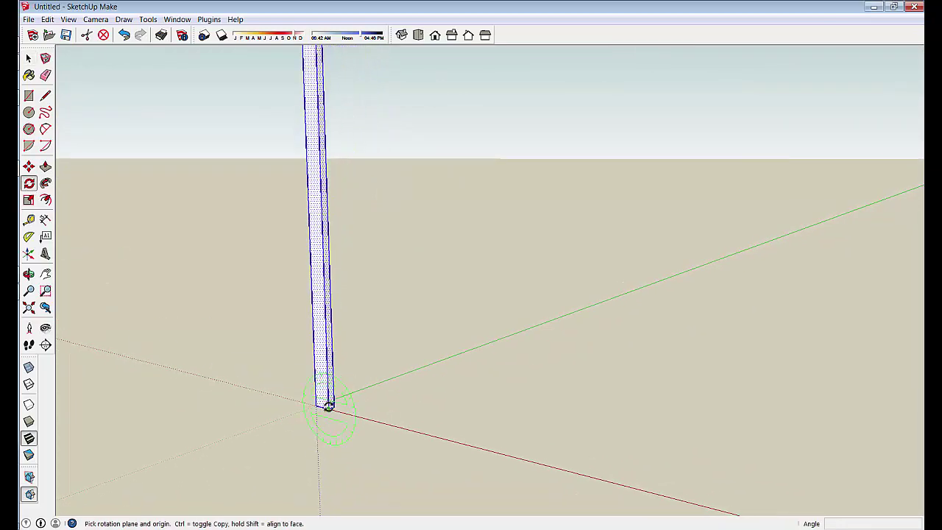
left_click_drag(328, 405, 326, 386)
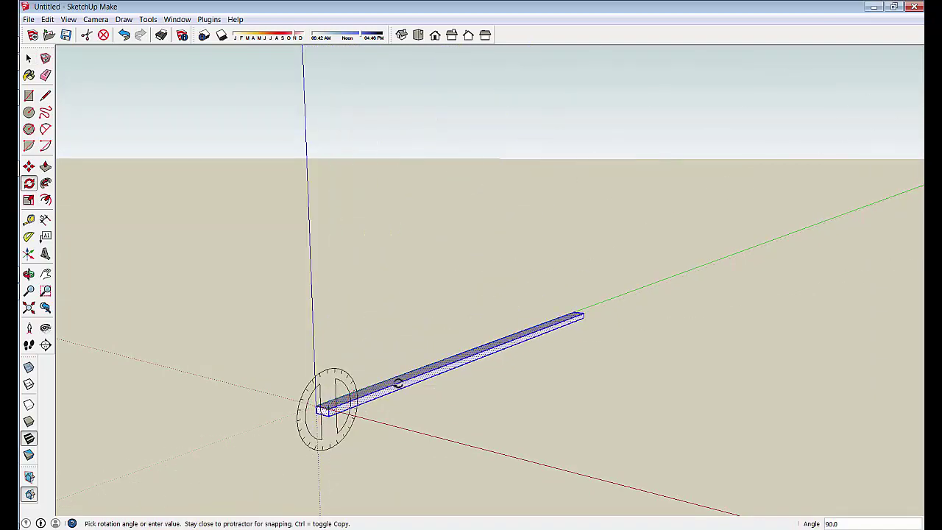
left_click(398, 383)
- Move the board up 1 1/2" so that its lower end corner sits on the origin, and clear the selection
key("space")
middle_click_drag(431, 442, 437, 355)
key("m")
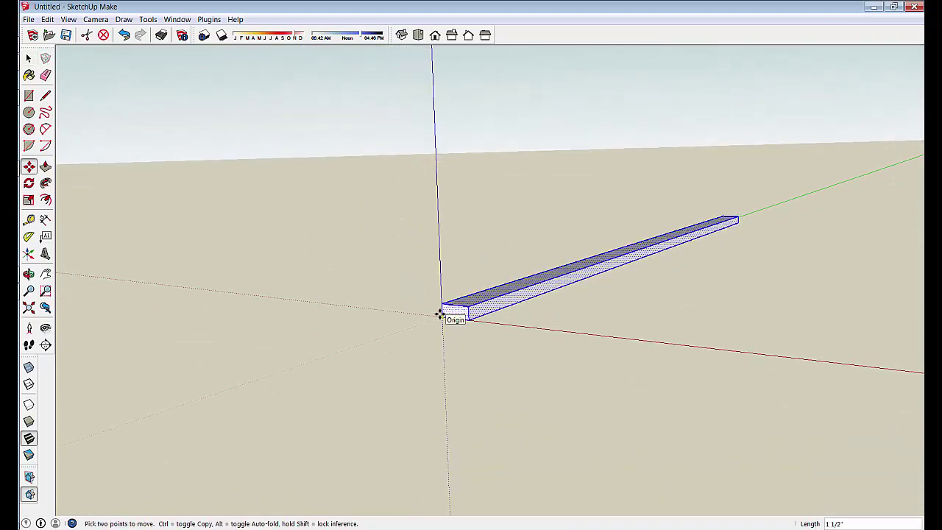
left_click(440, 314)
key("space")
middle_click_drag(476, 338, 454, 292)
left_click(454, 291)
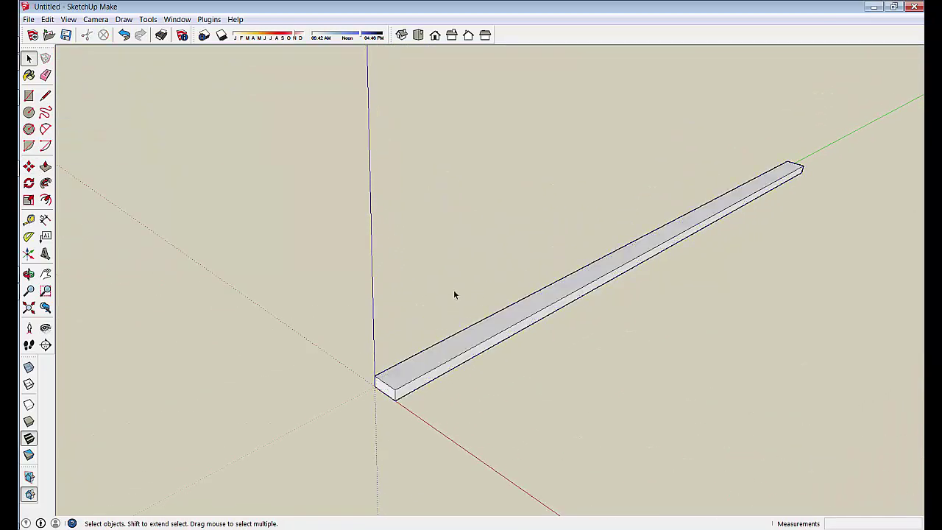
- Paint the top face of the board with the brown Wood_Plywood_Knots material
left_click(29, 76)
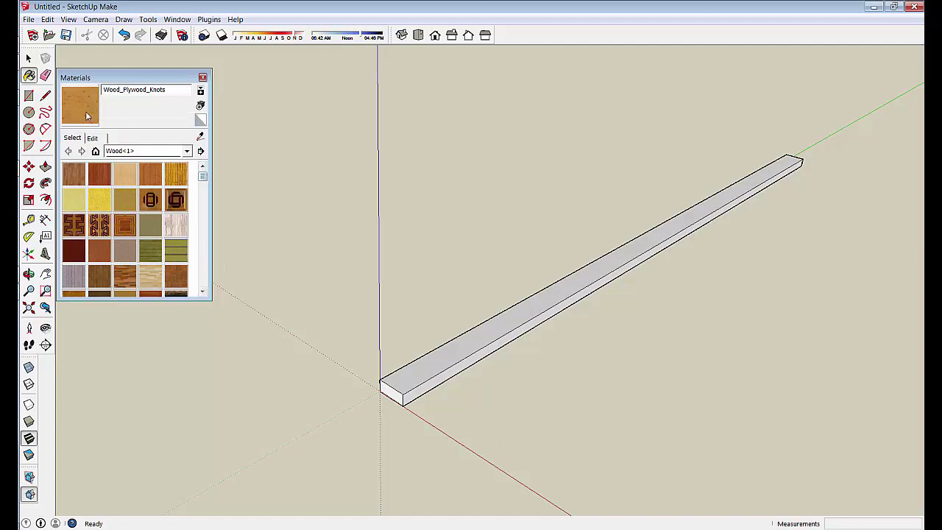
left_click(461, 338)
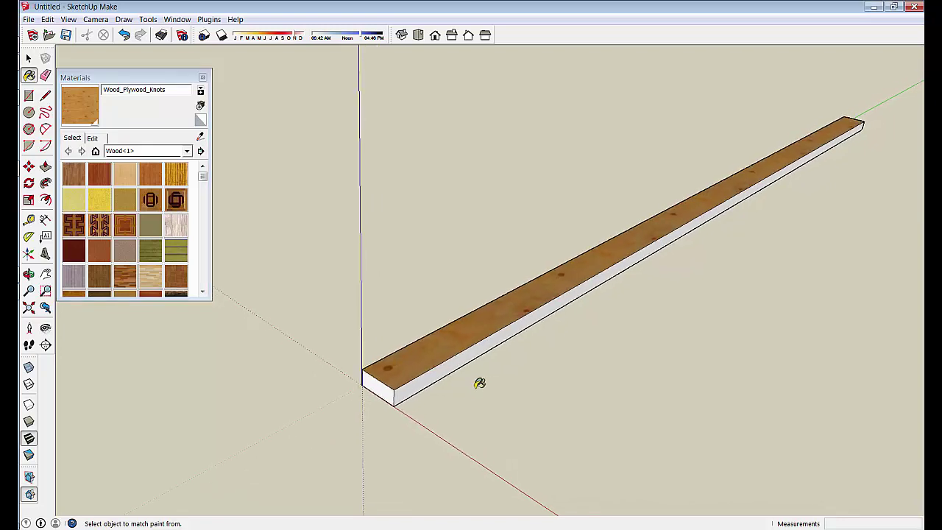
mouse_move(542, 367)
middle_mouse_down()
mouse_move(564, 354)
mouse_move(499, 408)
mouse_move(570, 332)
mouse_move(577, 272)
middle_mouse_up()
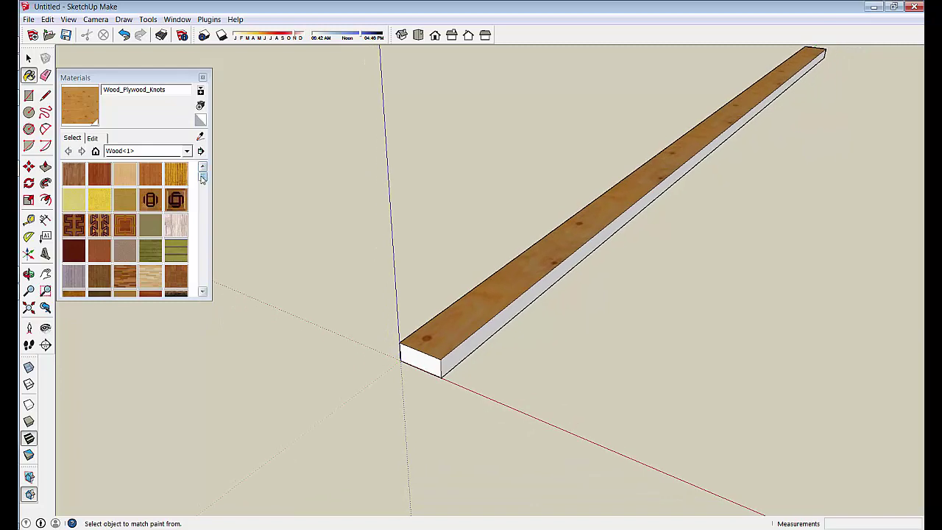
- Paint the board's top face with the Wood_Grain_Dark material from the Wood collection
left_click_drag(202, 179, 203, 221)
left_click(101, 215)
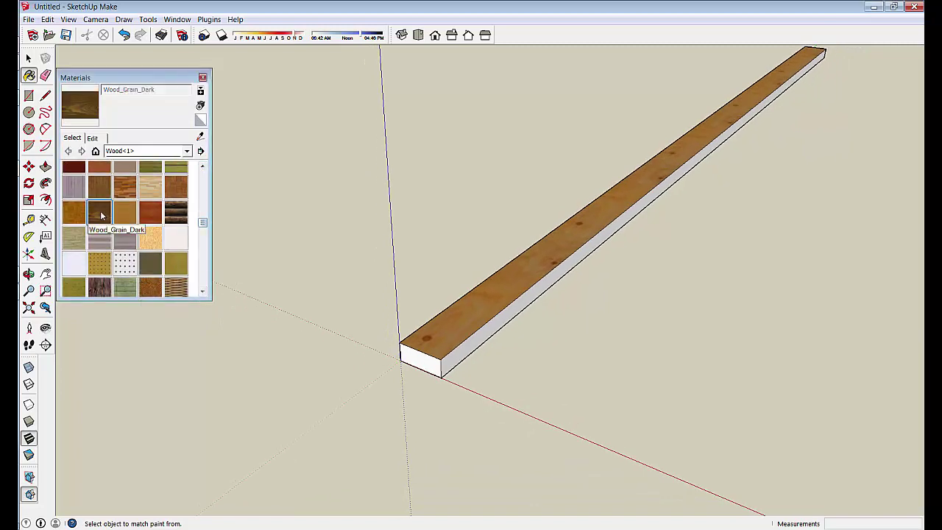
left_click(497, 306)
mouse_move(486, 301)
middle_mouse_down()
mouse_move(486, 431)
mouse_move(499, 343)
mouse_move(492, 275)
middle_mouse_up()
scroll(417, 328, "down", 4)
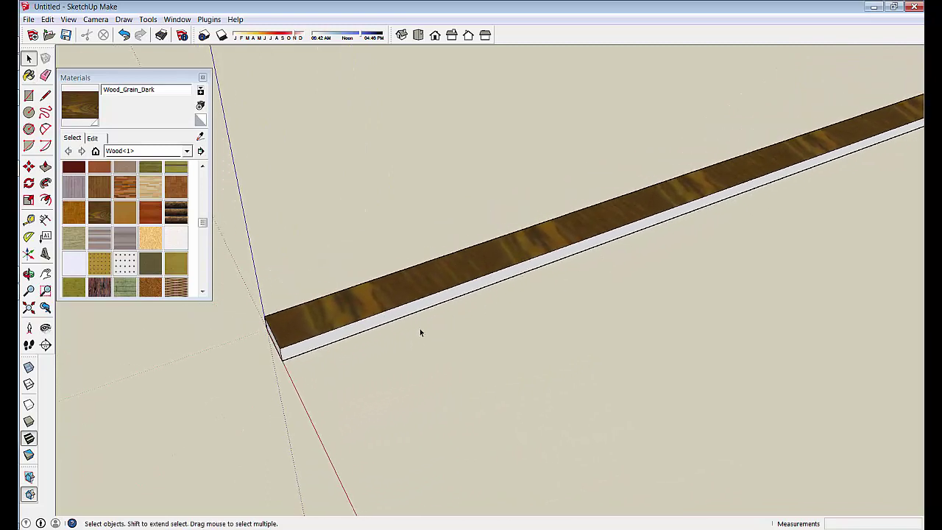
scroll(418, 353, "up", 2)
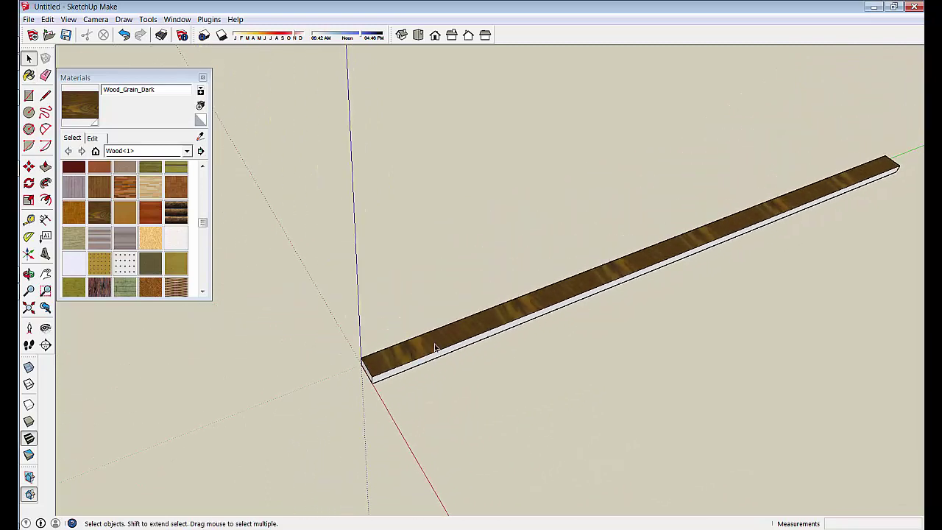
- Reposition the dark grain texture on the top face, rotating it so the grain runs along the board's length
right_click(435, 347)
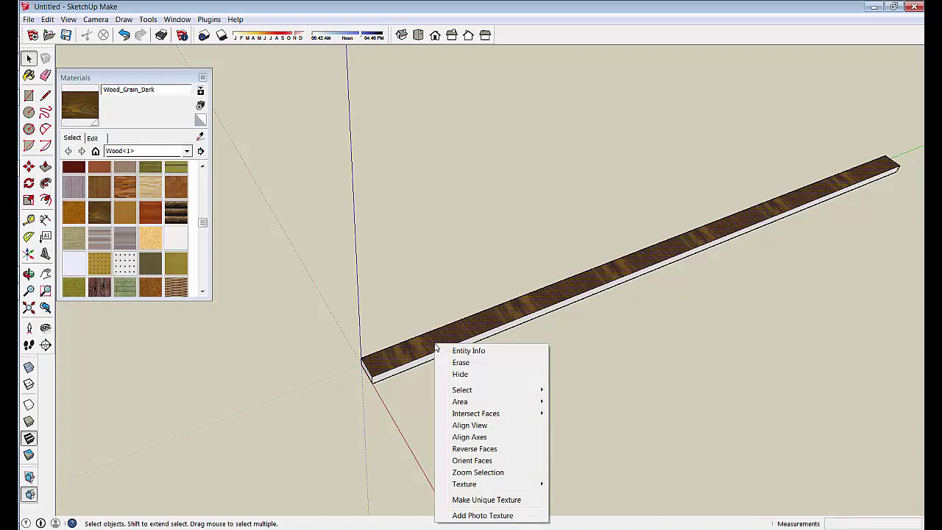
mouse_move(480, 482)
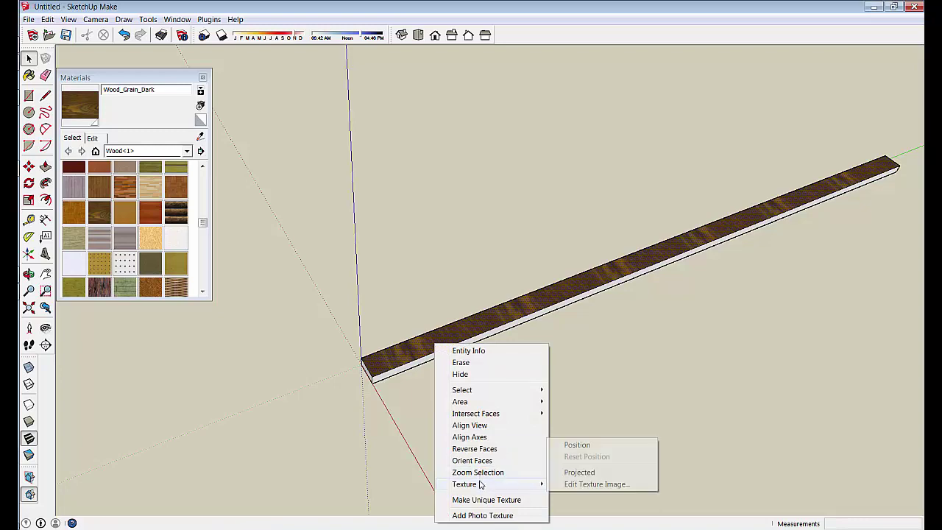
left_click(575, 445)
scroll(544, 447, "down", 3)
scroll(508, 427, "up", 2)
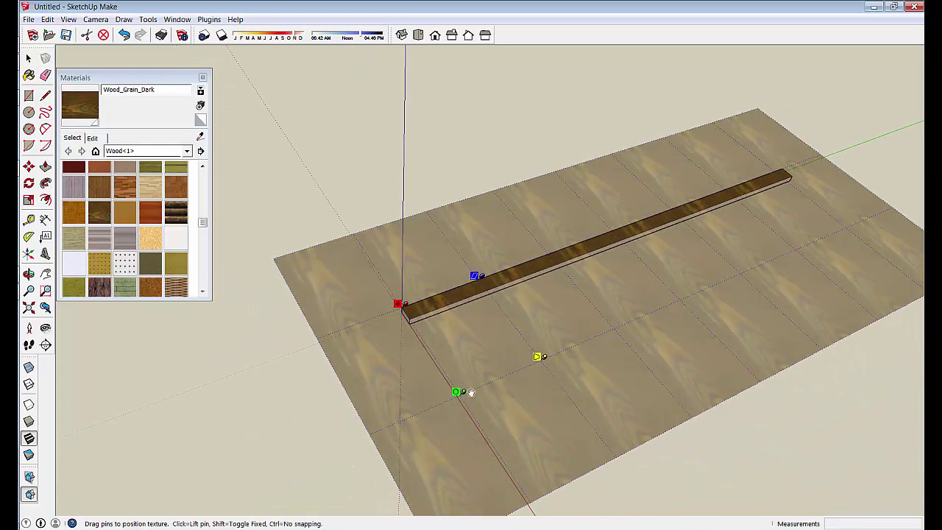
left_click_drag(460, 396, 481, 277)
scroll(524, 366, "up", 5)
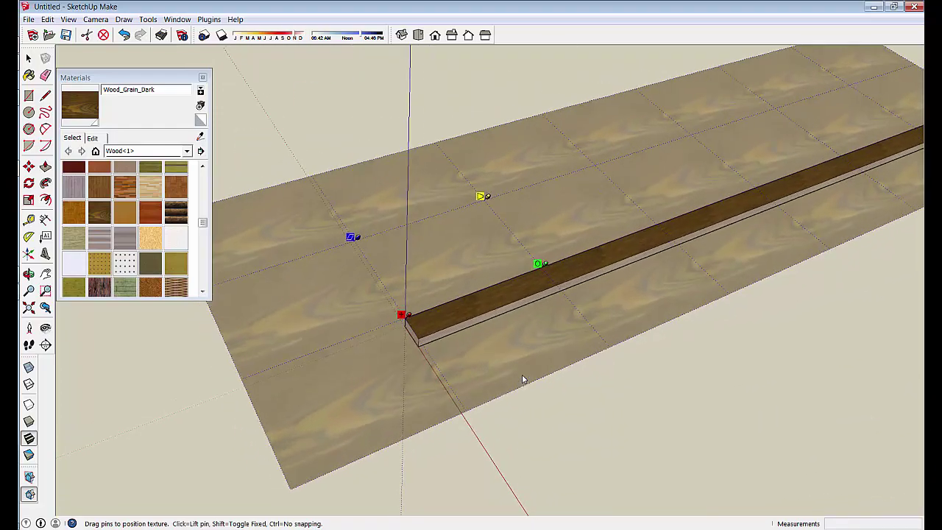
scroll(531, 408, "down", 5)
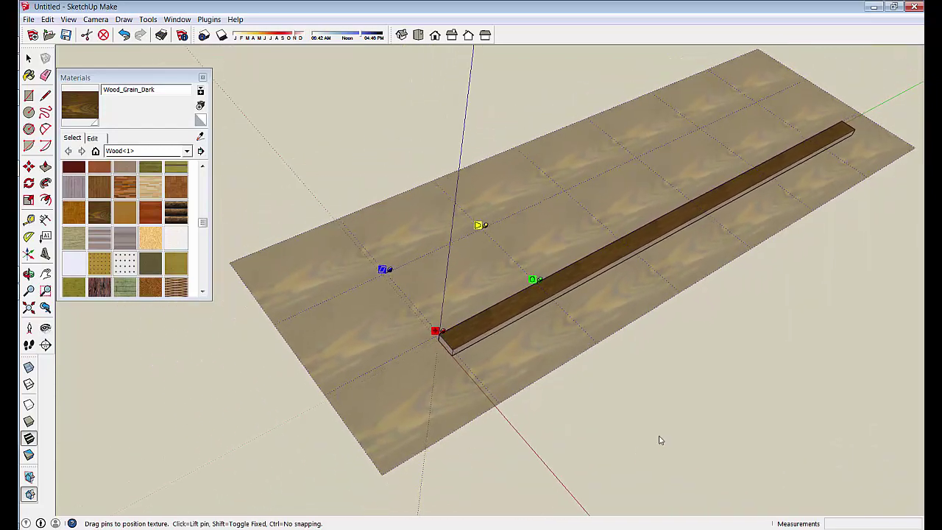
left_click(610, 469)
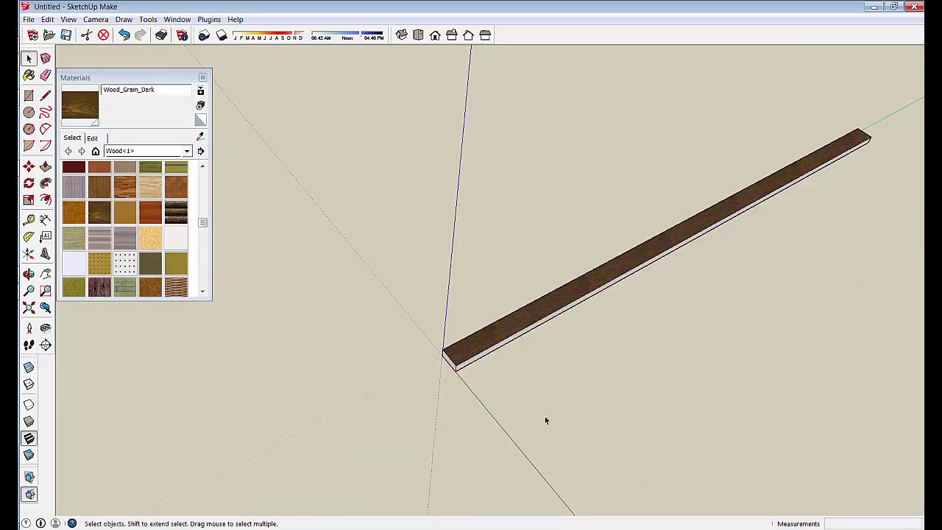
- Paint the board's top face with the greenish Wood_Plywood_Knots material from the Wood collection
middle_click_drag(526, 405, 536, 412)
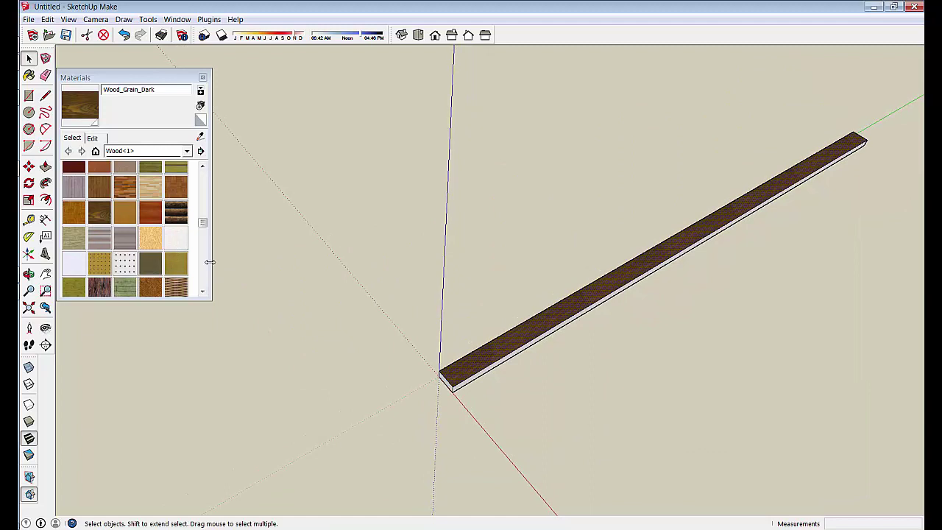
scroll(211, 261, "down", 1)
scroll(77, 293, "down", 1)
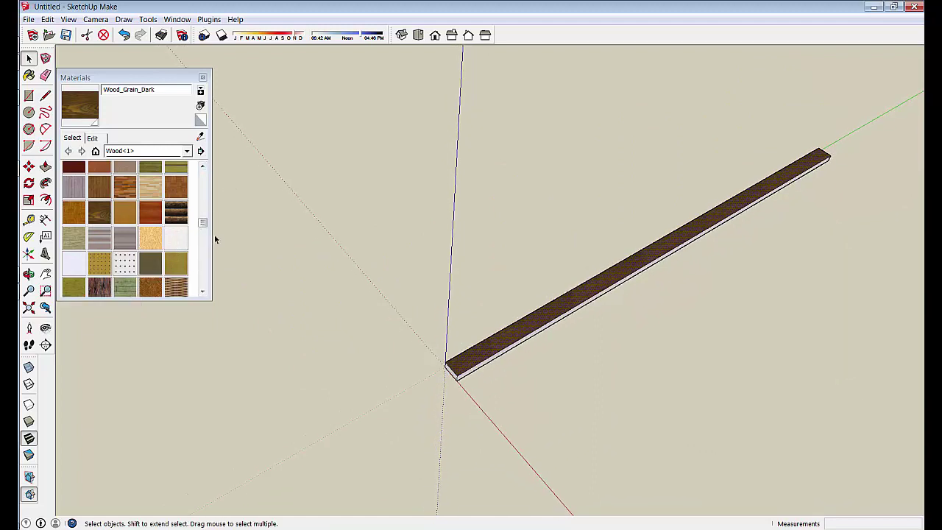
scroll(129, 243, "down", 3)
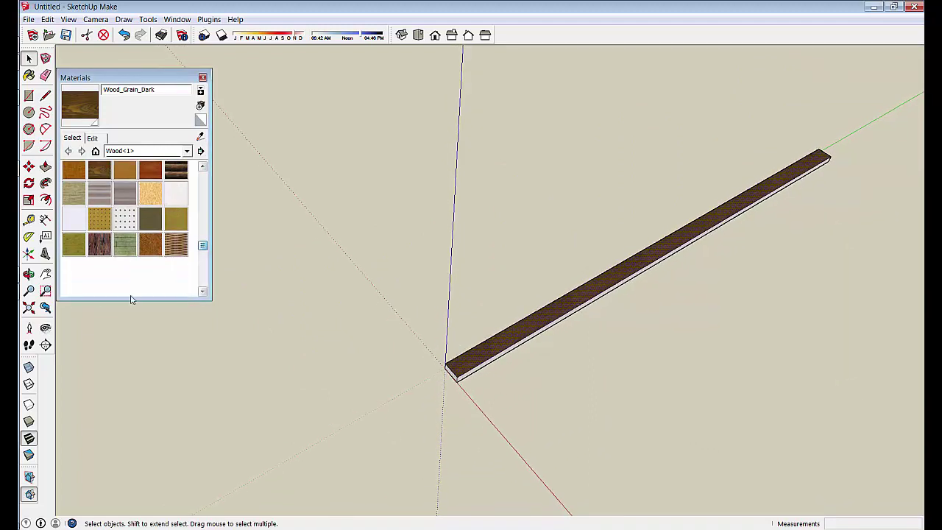
left_click(73, 244)
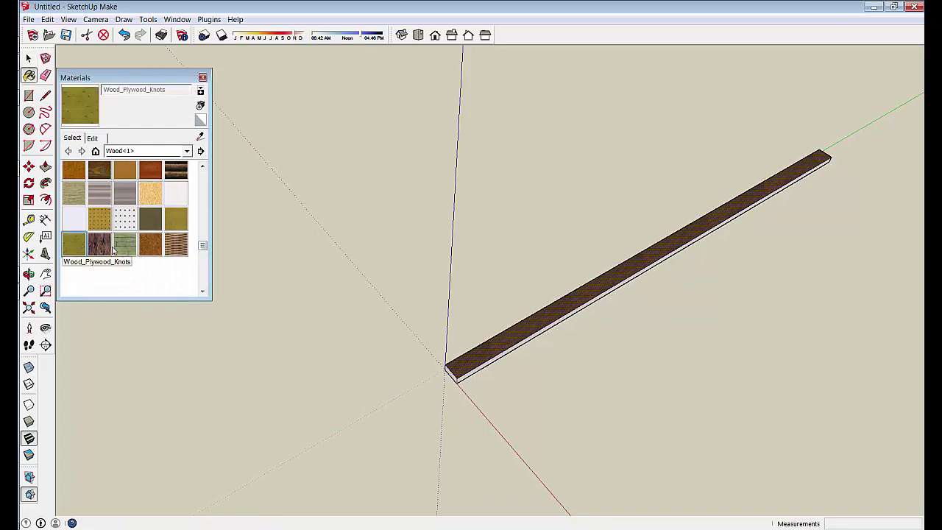
scroll(398, 326, "up", 3)
left_click(519, 363)
- Reposition the knotted plywood texture on the top face, turning it so the grain follows the board's length
middle_click_drag(526, 408, 484, 412)
middle_click_drag(483, 373, 484, 340)
right_click(499, 344)
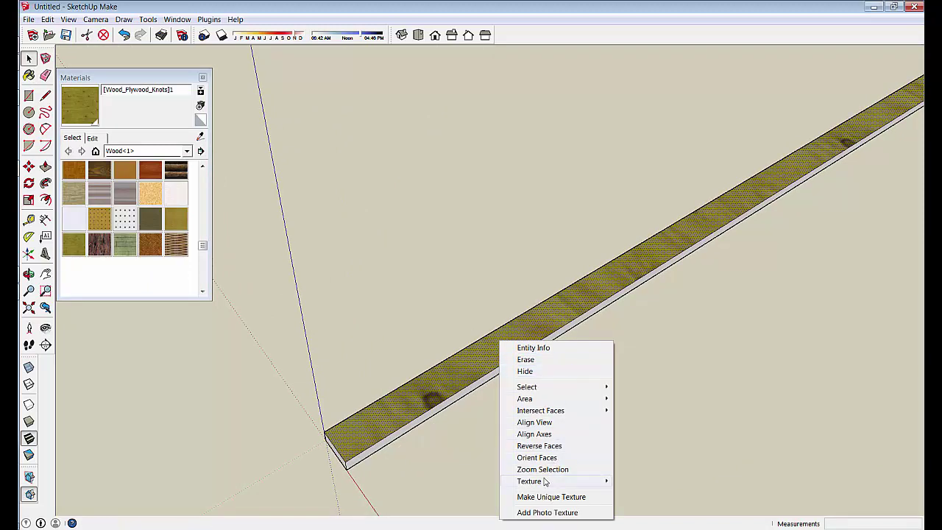
mouse_move(548, 482)
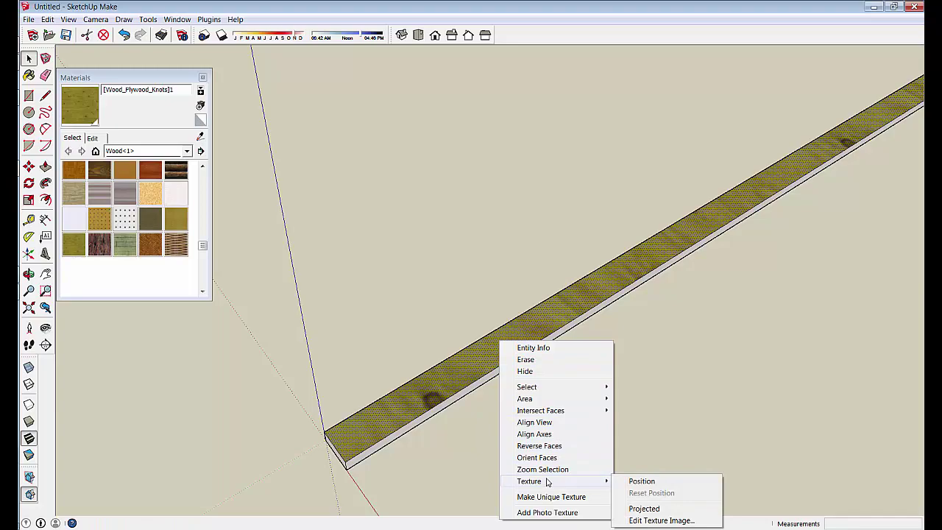
left_click(636, 485)
scroll(635, 485, "down", 8)
scroll(563, 438, "up", 3)
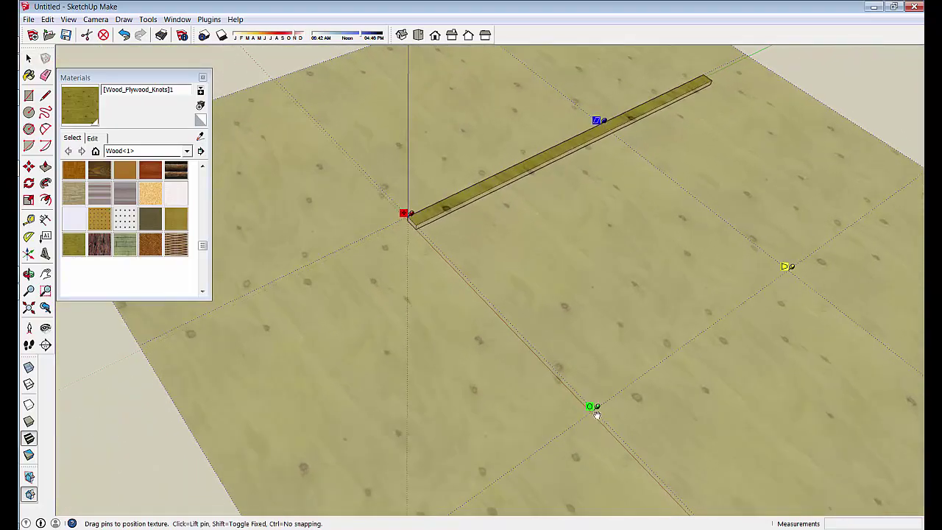
left_click_drag(596, 411, 515, 227)
scroll(540, 205, "up", 3)
key("Return")
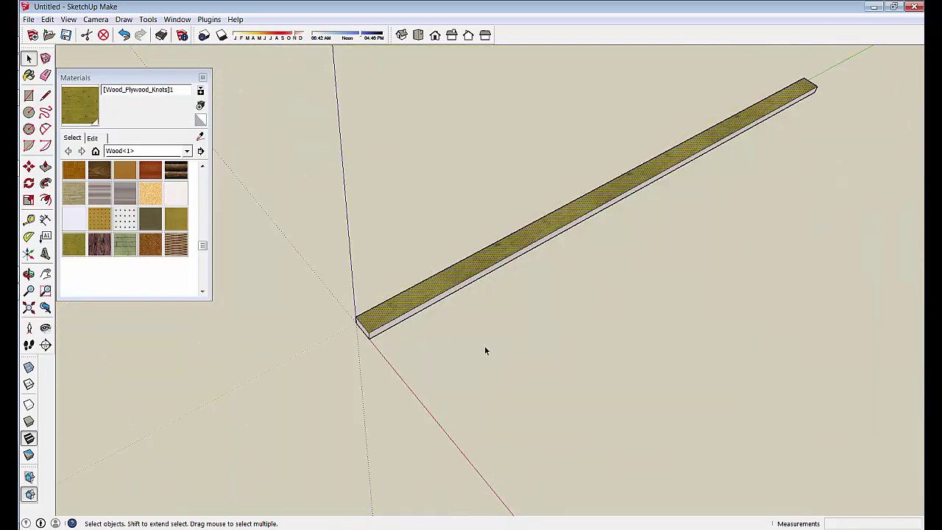
scroll(394, 308, "up", 6)
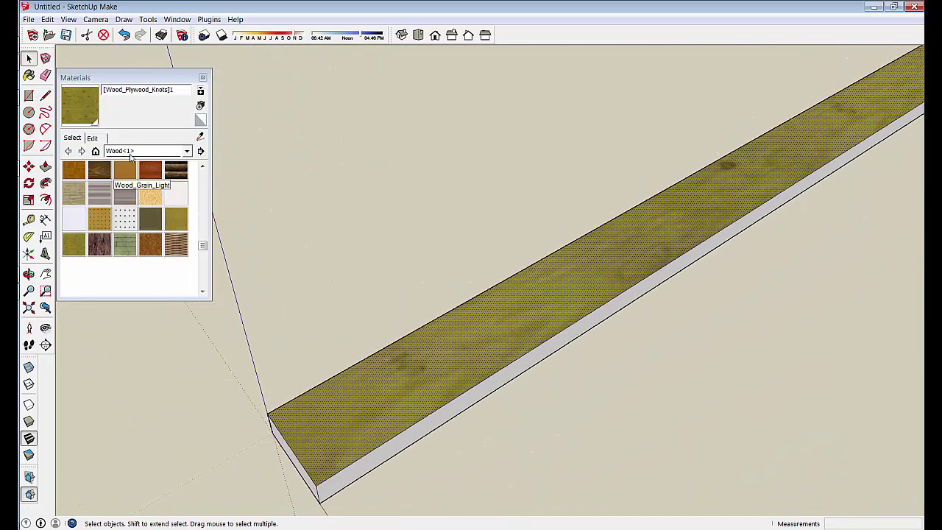
- Recolour the knotted plywood material to a warmer, lighter brown by setting its hue to 37 and lightness to 44
left_click(93, 139)
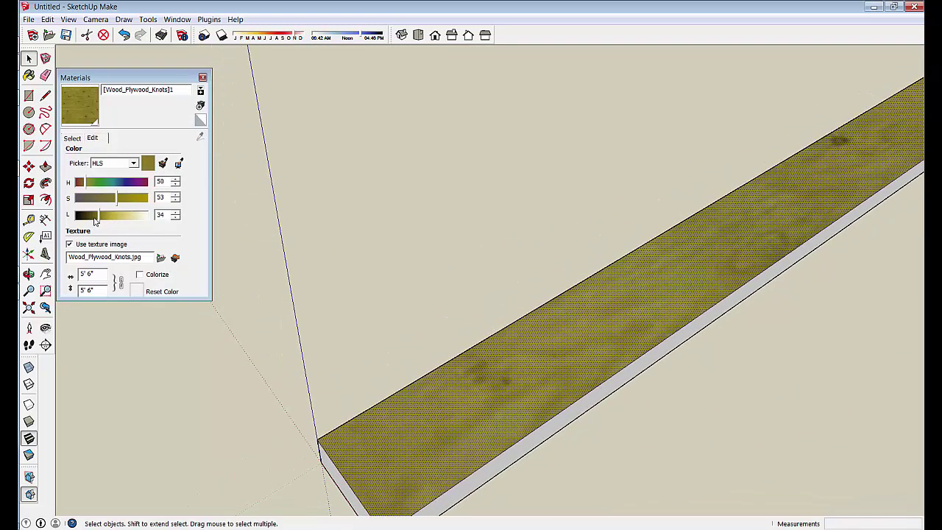
mouse_move(96, 218)
left_mouse_down()
mouse_move(114, 216)
mouse_move(105, 216)
left_mouse_up()
left_click_drag(83, 186, 85, 186)
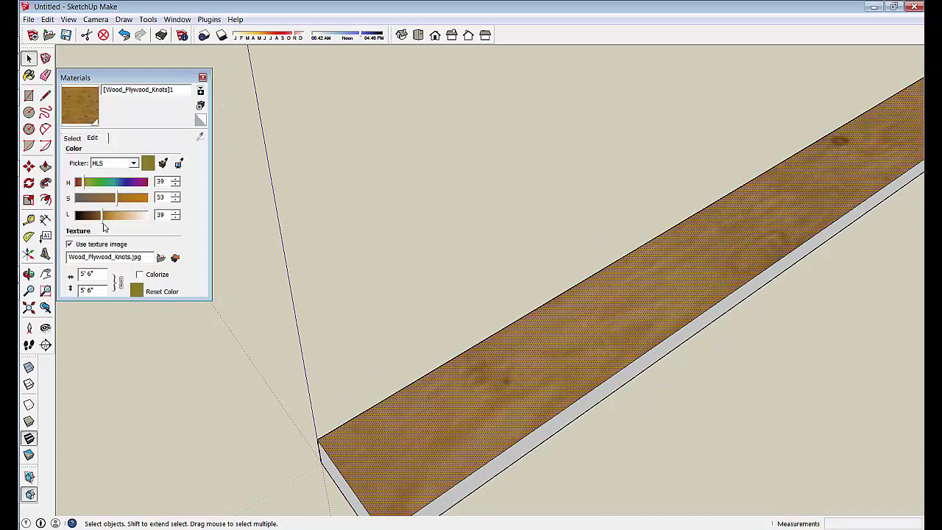
left_click_drag(103, 218, 85, 186)
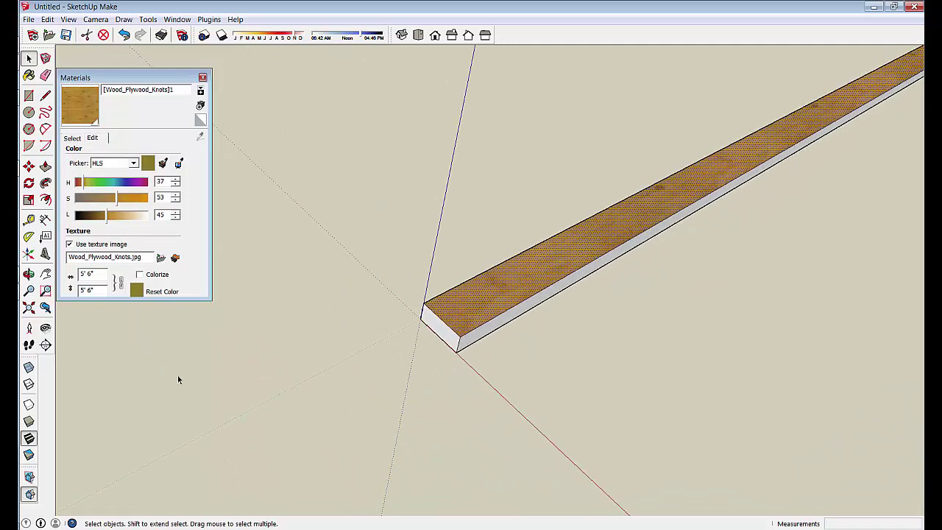
left_click_drag(107, 217, 108, 217)
middle_click_drag(432, 386, 479, 407)
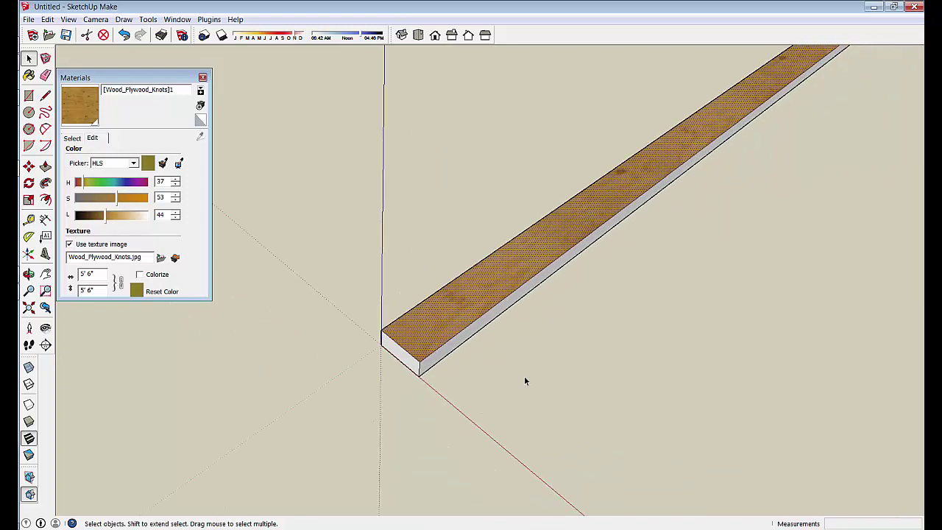
middle_click_drag(525, 380, 444, 346)
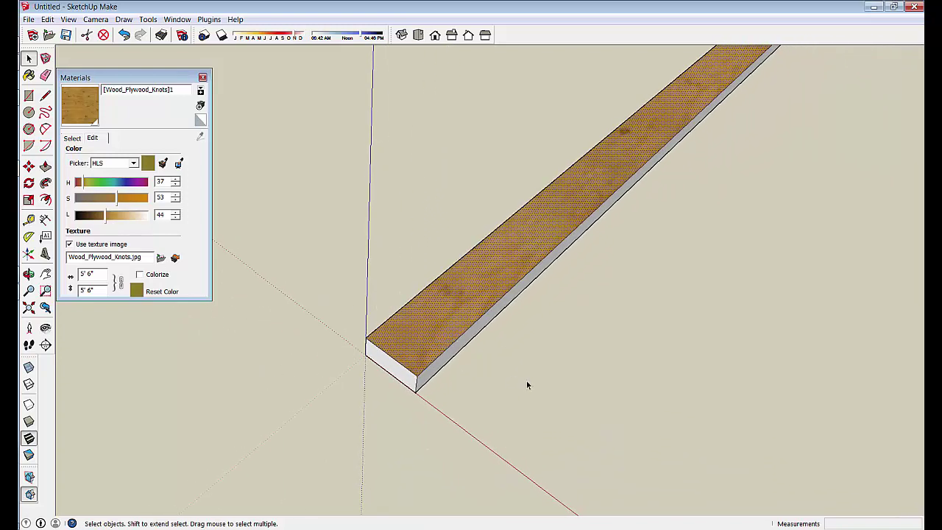
- Copy the board's textured top face about 10 1/8" off to the side of the board
triple_click(435, 335)
left_click(72, 138)
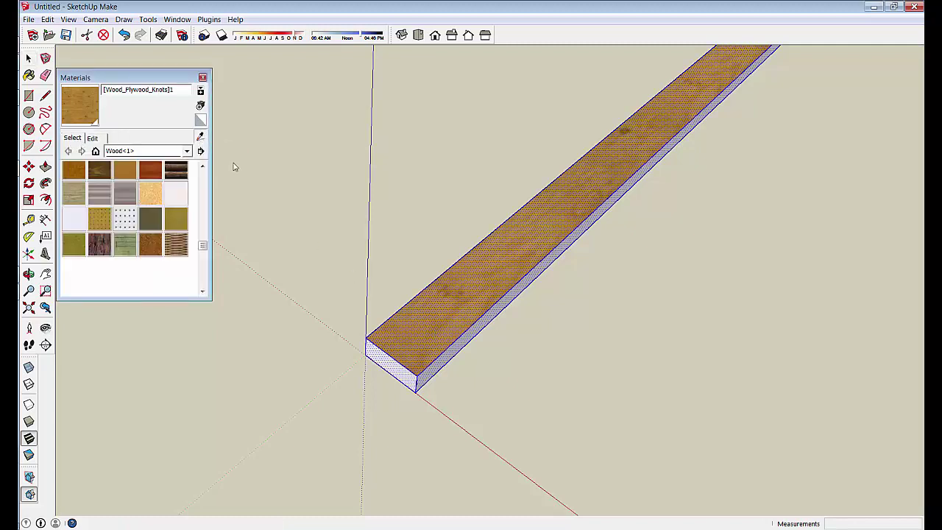
left_click(442, 325)
mouse_move(446, 413)
middle_mouse_down()
mouse_move(431, 349)
mouse_move(453, 398)
middle_mouse_up()
middle_click_drag(515, 378, 506, 454)
key("m")
left_click(416, 422)
key("ctrl")
left_click(286, 350)
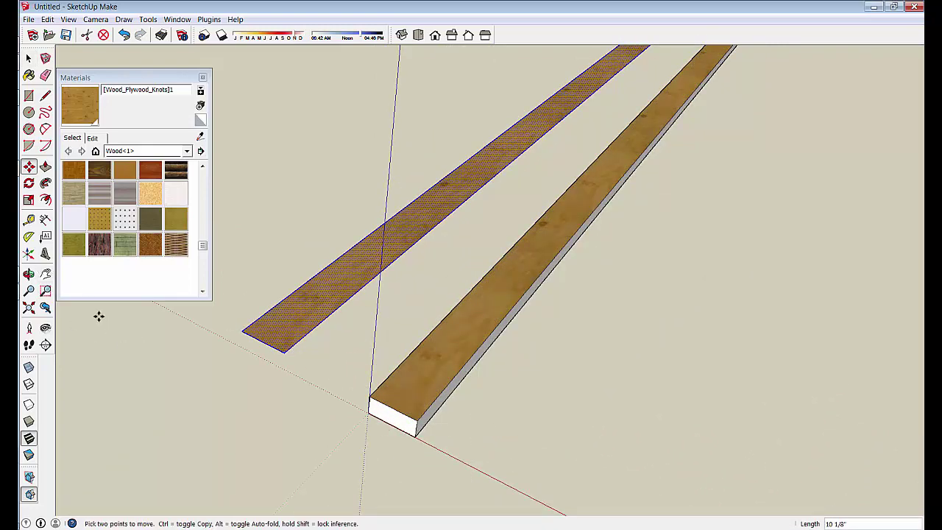
- Rotate the copied face 30 degrees about its near corner so it tilts along its length
left_click(28, 183)
scroll(268, 243, "up", 2)
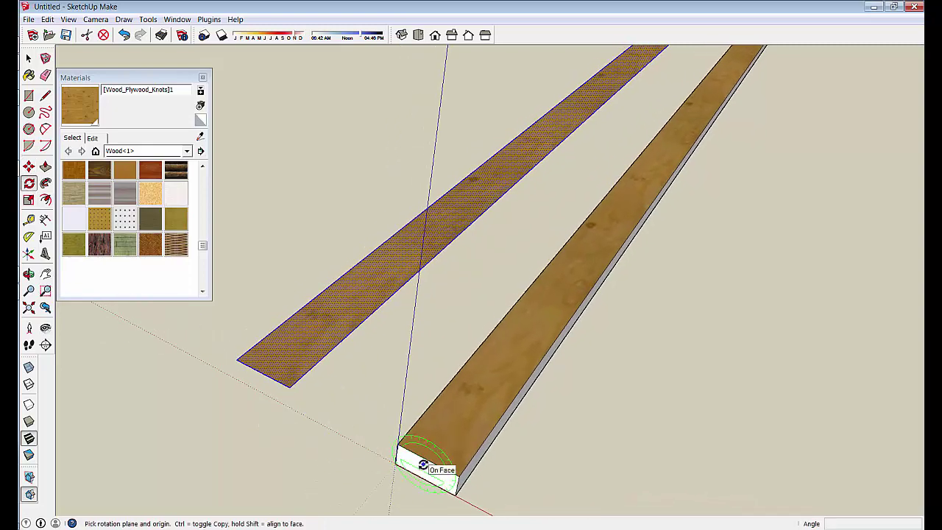
left_click(290, 388)
left_click(238, 360)
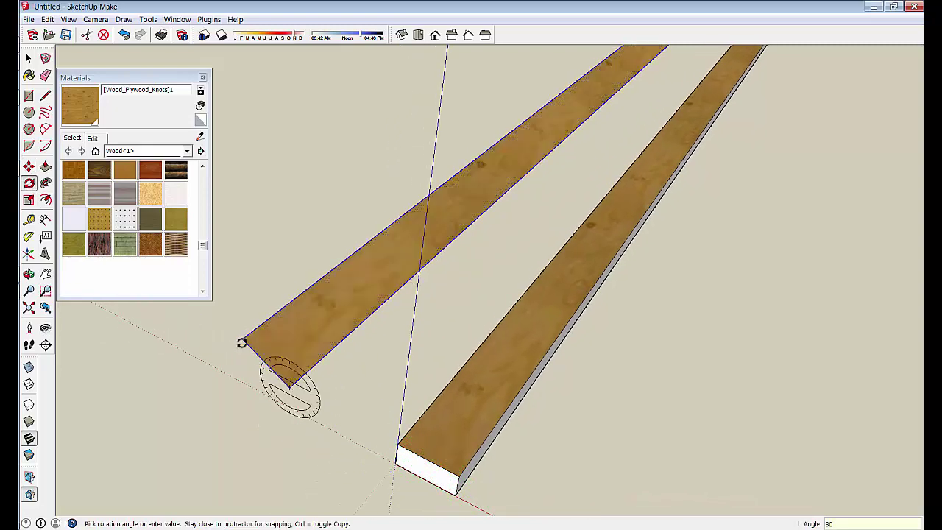
left_click(241, 343)
- Set the tilted face's texture to Projected
key("space")
left_click(295, 347)
right_click(295, 347)
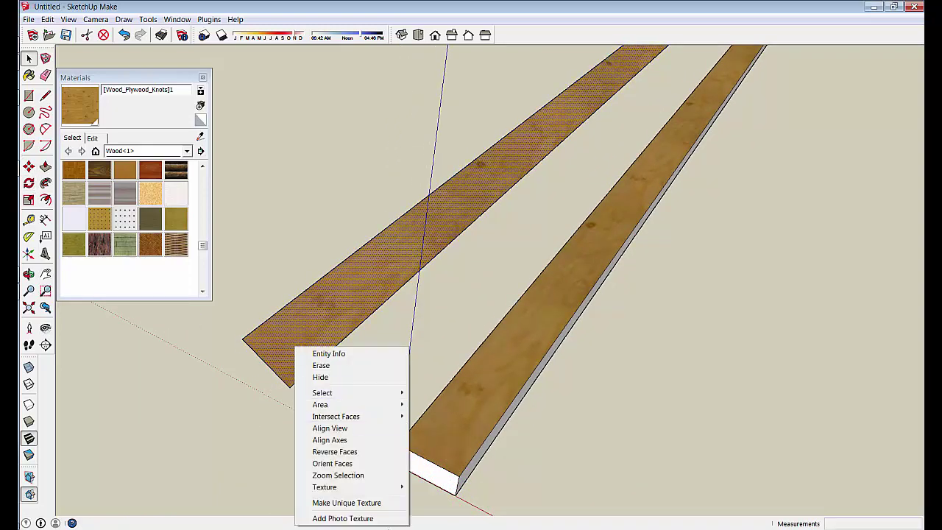
mouse_move(376, 486)
left_click(420, 475)
scroll(383, 427, "down", 3)
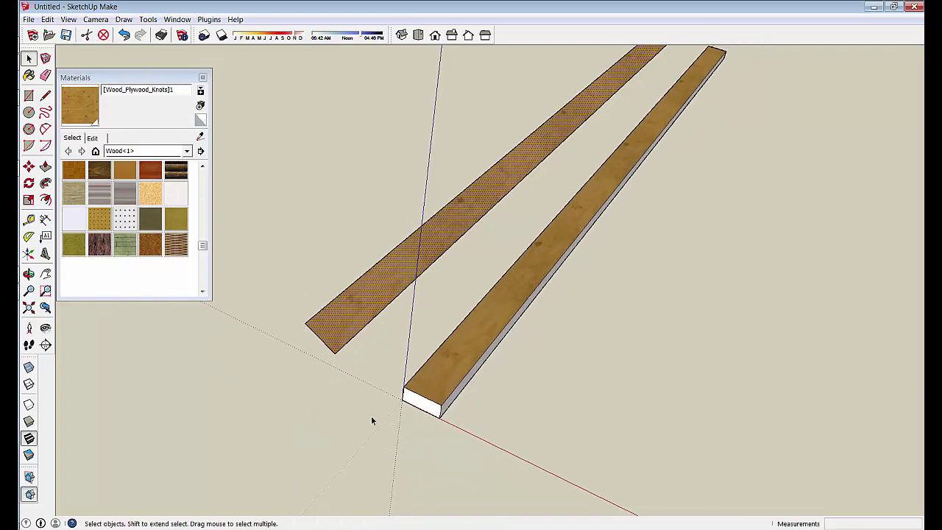
scroll(401, 387, "up", 1)
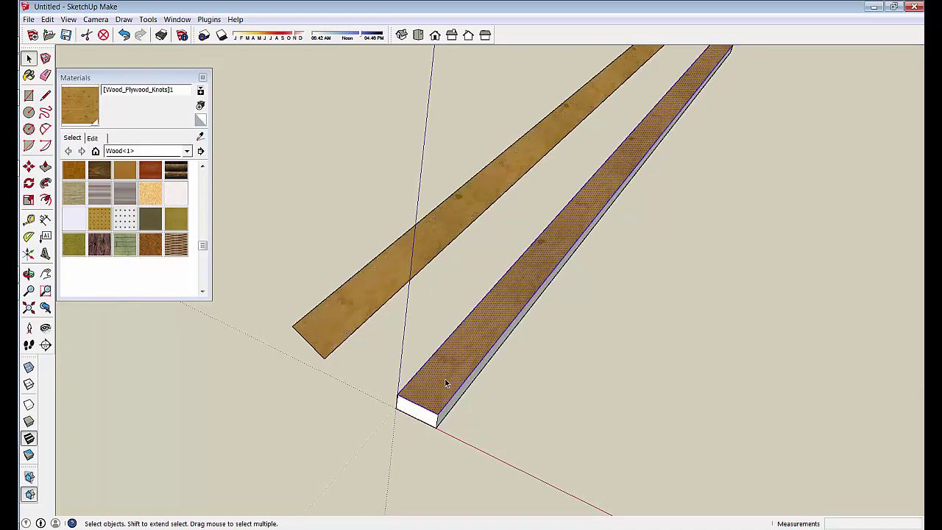
- Select the whole board and paint all its faces with the projected texture sampled from the tilted face
left_click(446, 382)
left_click(201, 137)
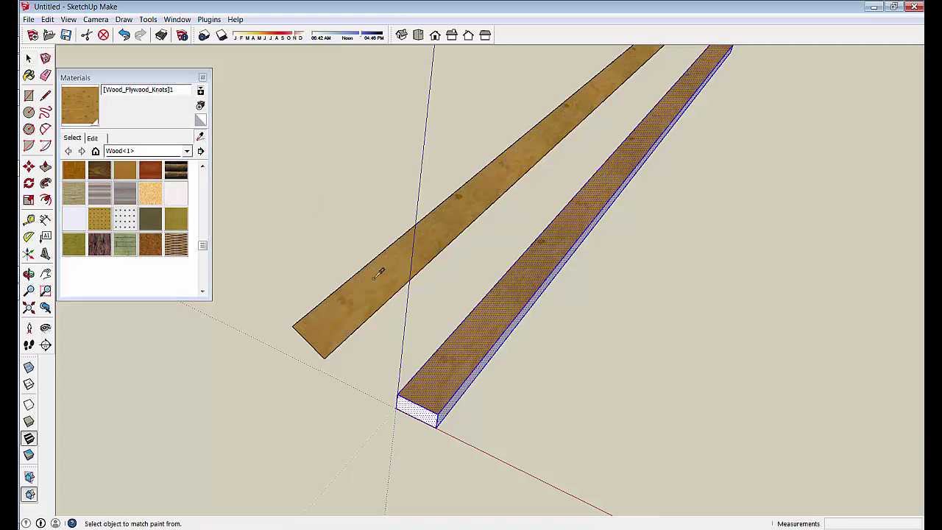
left_click(471, 347)
scroll(496, 453, "up", 1)
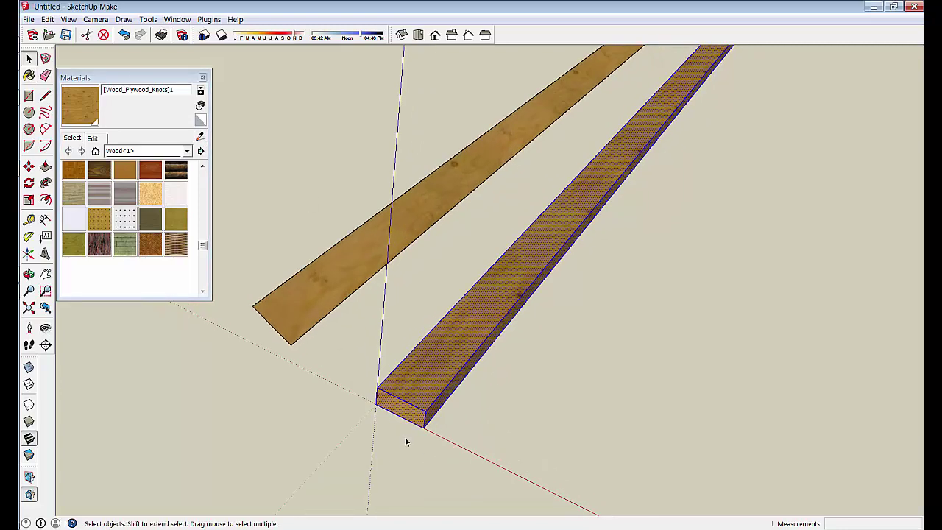
left_click(582, 380)
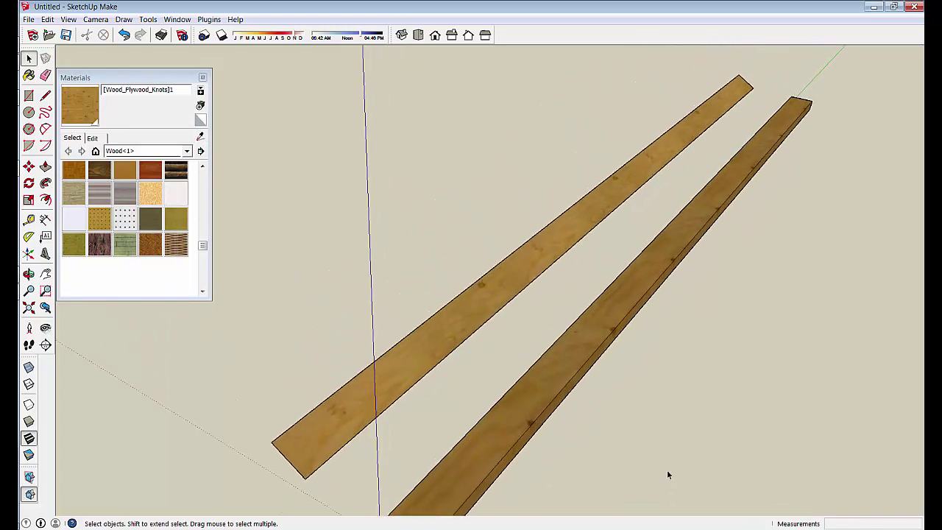
scroll(667, 474, "up", 5)
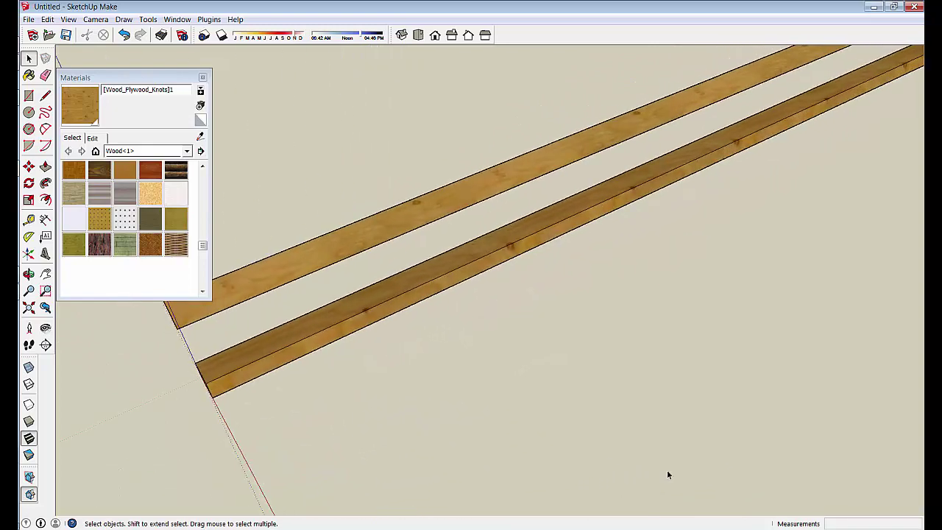
scroll(667, 470, "down", 10)
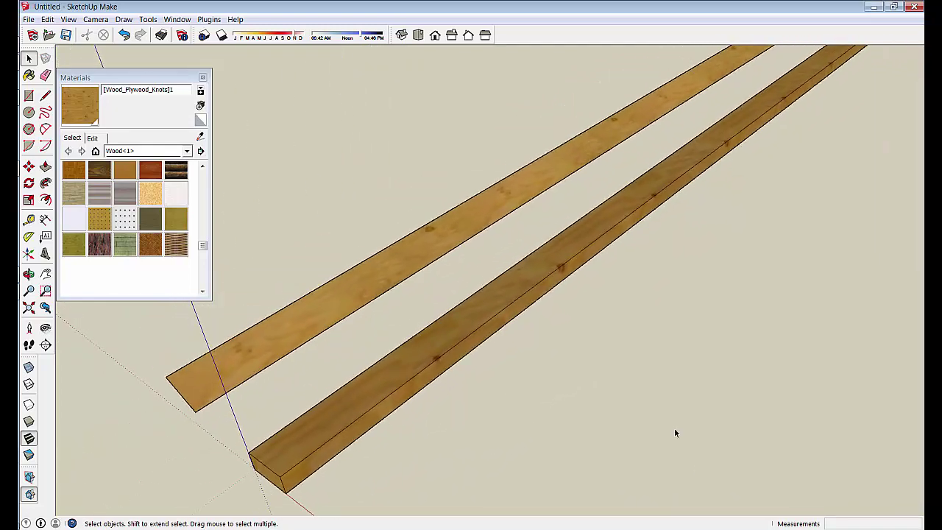
- Delete the tilted face beside the board together with its edges
middle_click_drag(373, 344, 358, 341)
left_click(357, 347)
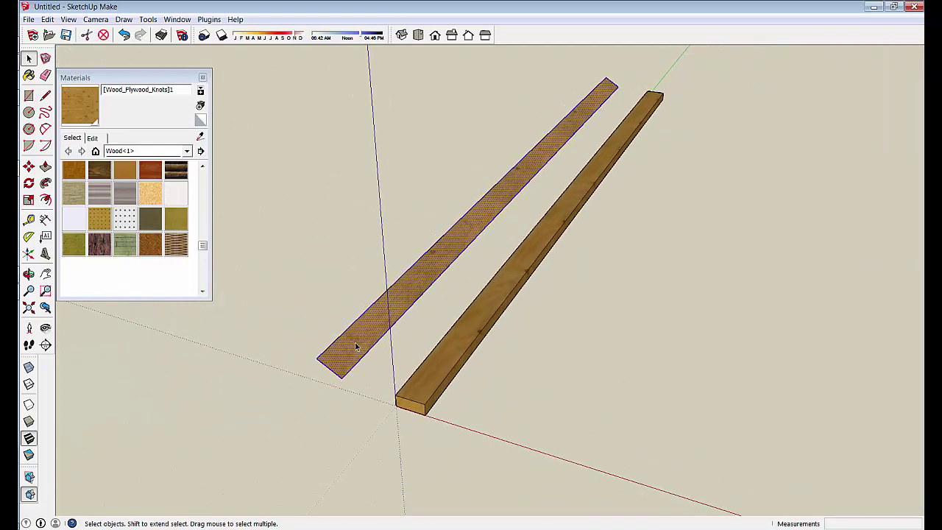
key("Delete")
- Try to move the ungrouped board by its top face, and undo the move
middle_click_drag(263, 357, 257, 385)
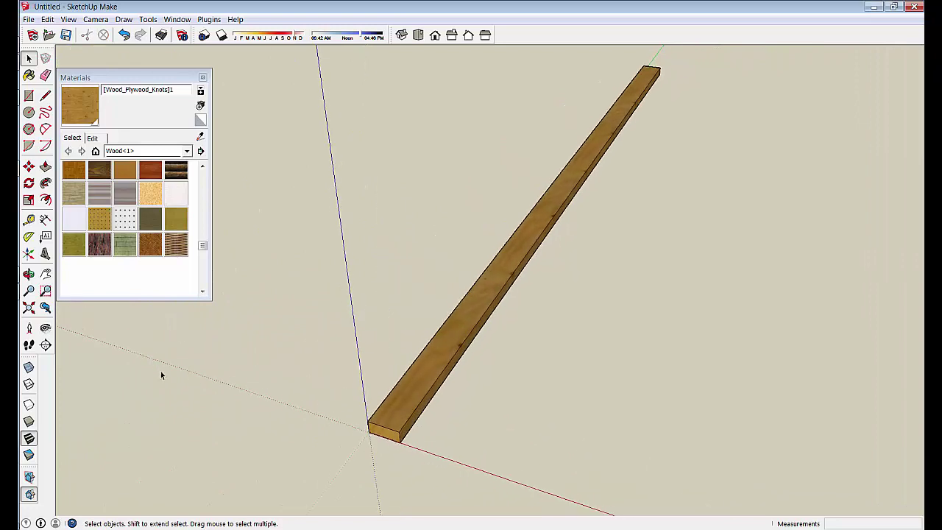
key("m")
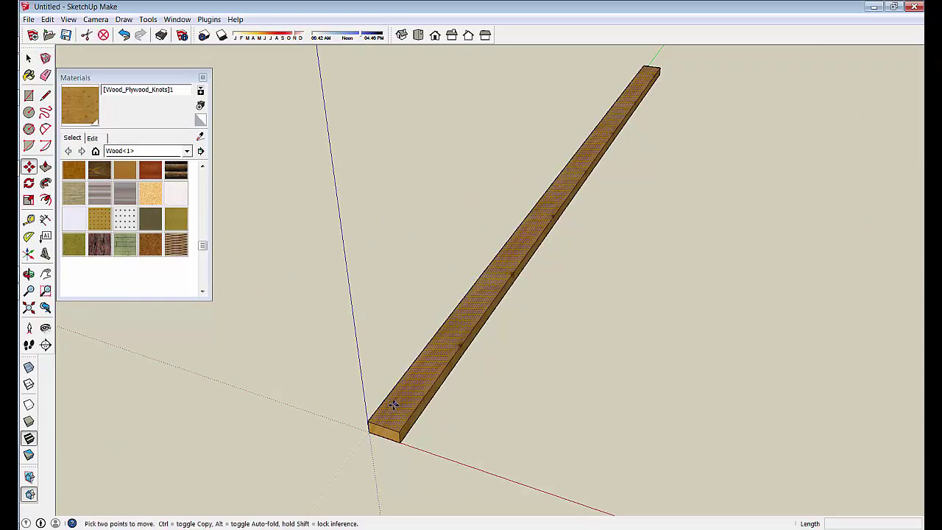
left_click(392, 410)
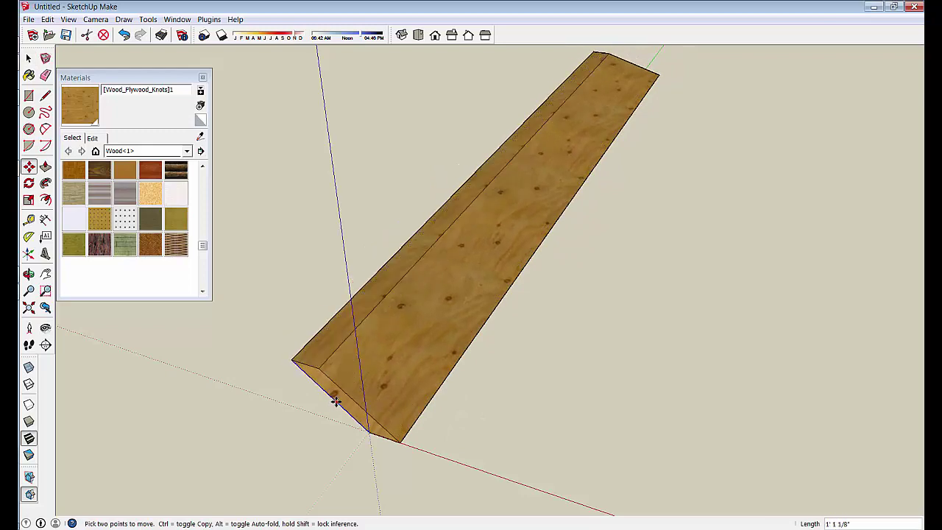
left_click(333, 403)
mouse_move(338, 407)
middle_mouse_down()
mouse_move(332, 419)
mouse_move(354, 417)
middle_mouse_up()
key("ctrl+z")
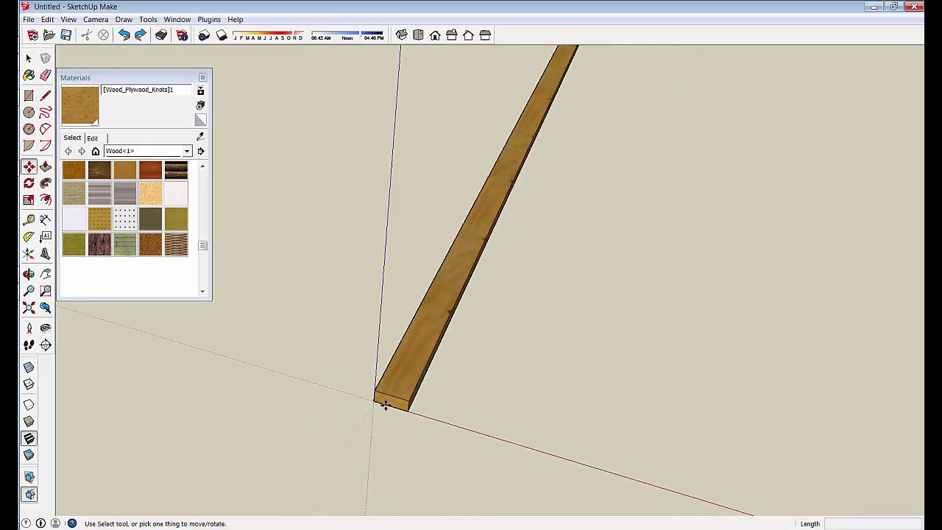
- Select all of the board's faces and edges and make them a group
key("space")
left_click(405, 381)
middle_click_drag(406, 382, 390, 386)
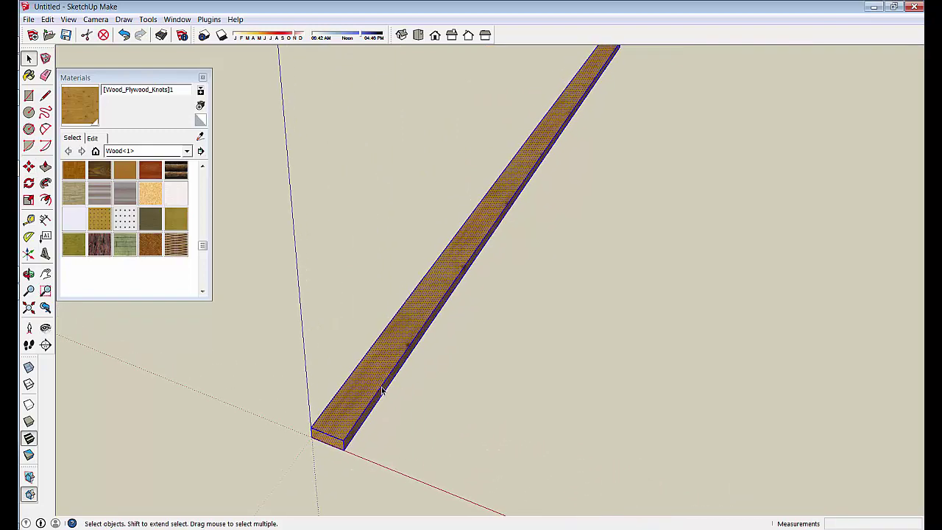
right_click(378, 387)
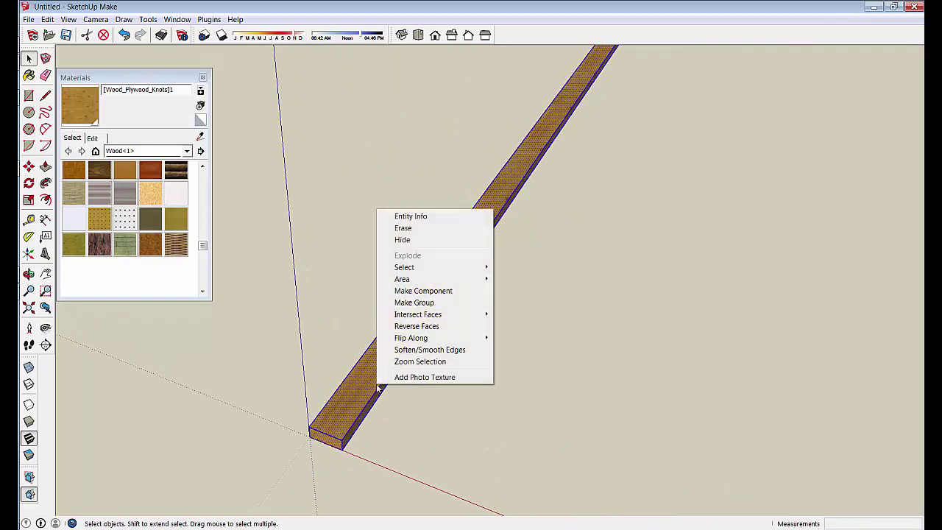
left_click(429, 308)
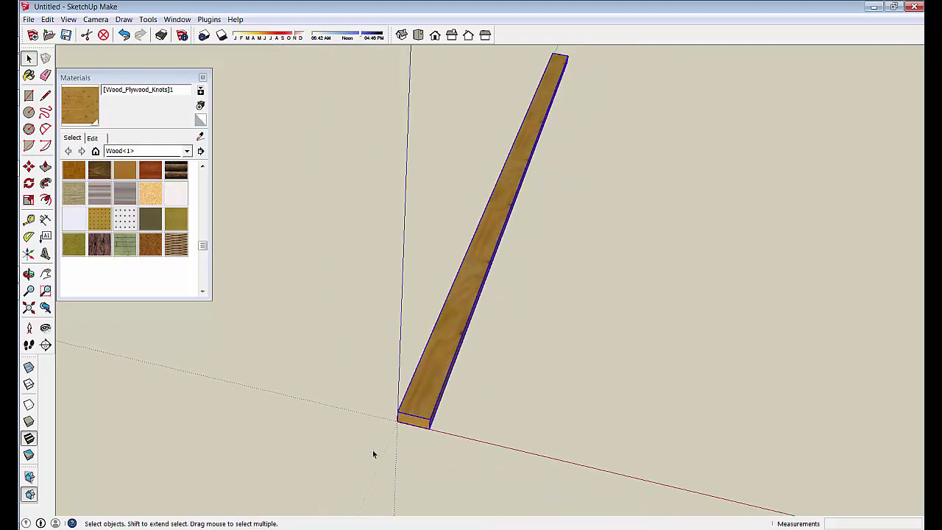
- Try moving the grouped board about 2" and rotating it about its centre, undo both changes, and clear the selection
key("m")
left_click(427, 416)
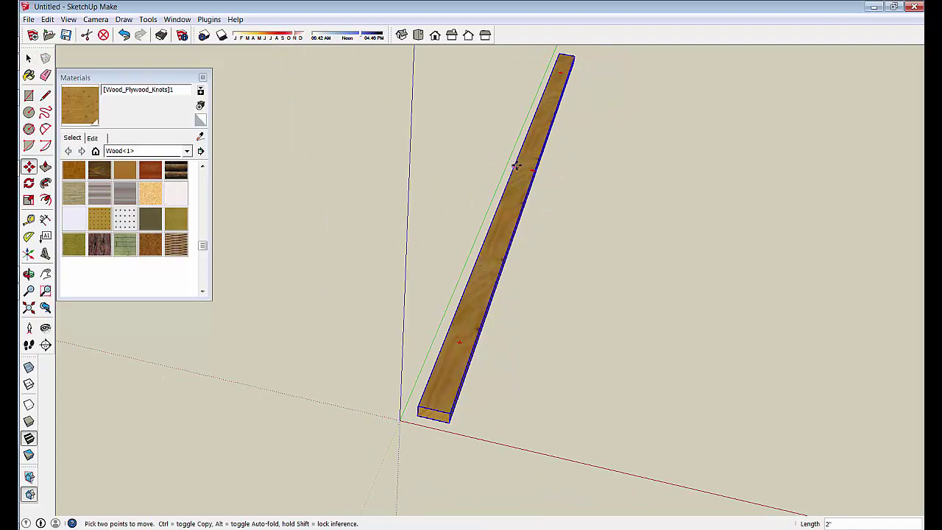
left_click(515, 168)
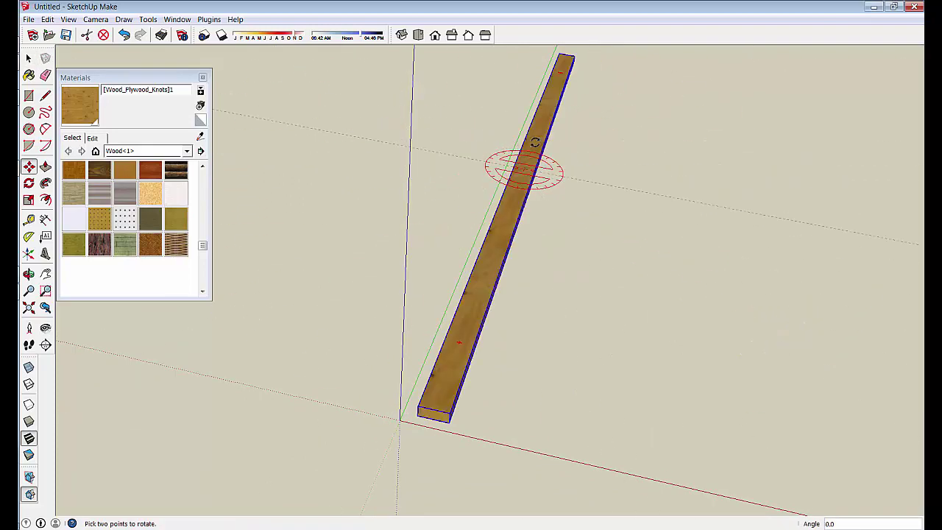
left_click(513, 291)
left_click(517, 298)
left_click(550, 381)
key("ctrl+z")
key("ctrl+z")
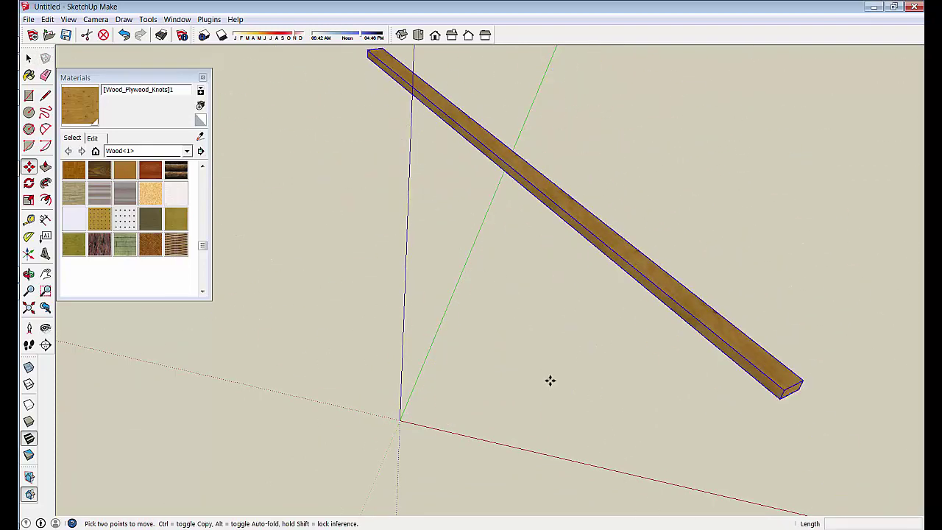
key("ctrl+z")
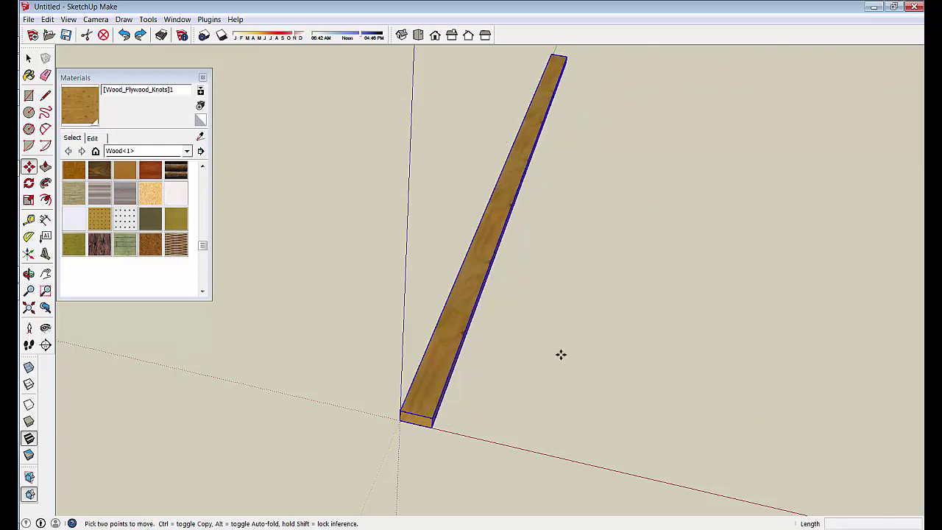
key("space")
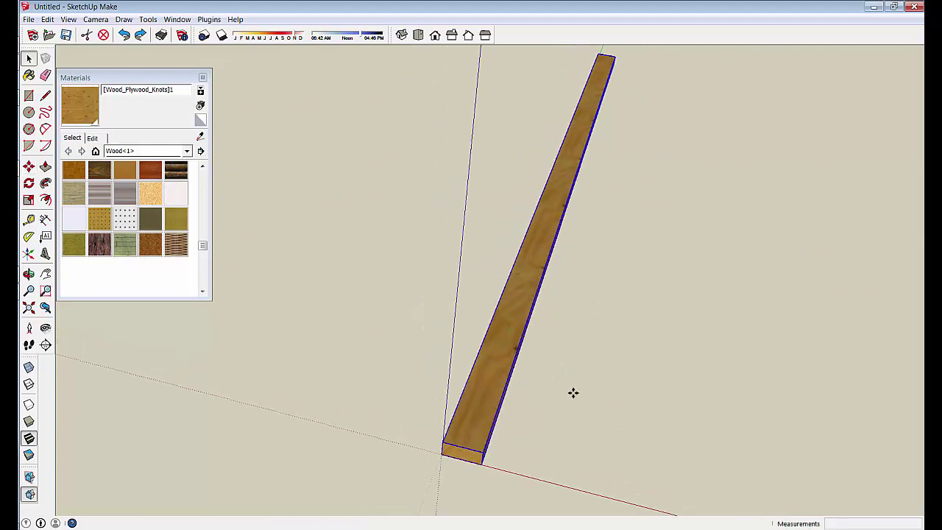
left_click(575, 394)
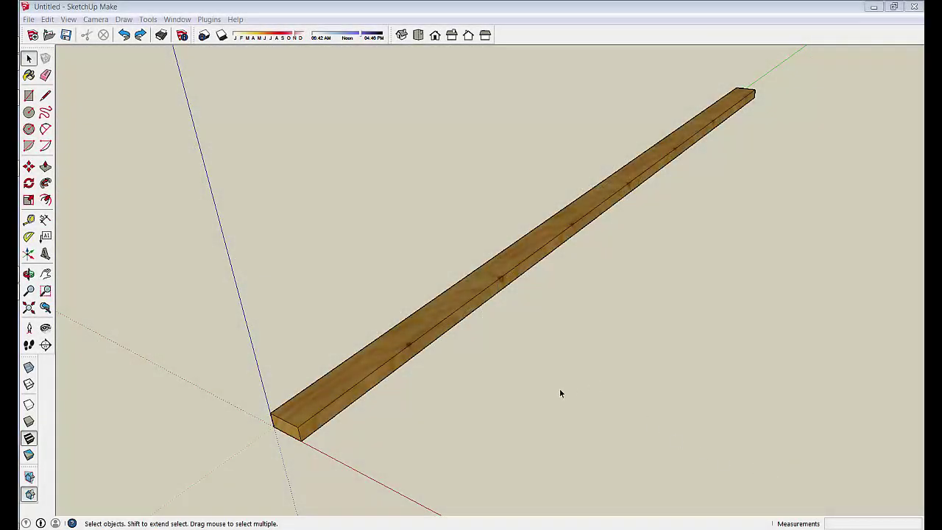
- Rotate a copy of the grouped board about its front corner so it lies along the red axis, perpendicular to the original
mouse_move(523, 387)
middle_mouse_down()
mouse_move(314, 416)
mouse_move(297, 431)
middle_mouse_up()
left_click(304, 351)
mouse_move(331, 383)
middle_mouse_down()
mouse_move(340, 444)
mouse_move(317, 471)
mouse_move(263, 480)
mouse_move(271, 432)
middle_mouse_up()
middle_click_drag(277, 354, 255, 345)
mouse_move(290, 390)
middle_mouse_down()
mouse_move(297, 370)
mouse_move(292, 386)
middle_mouse_up()
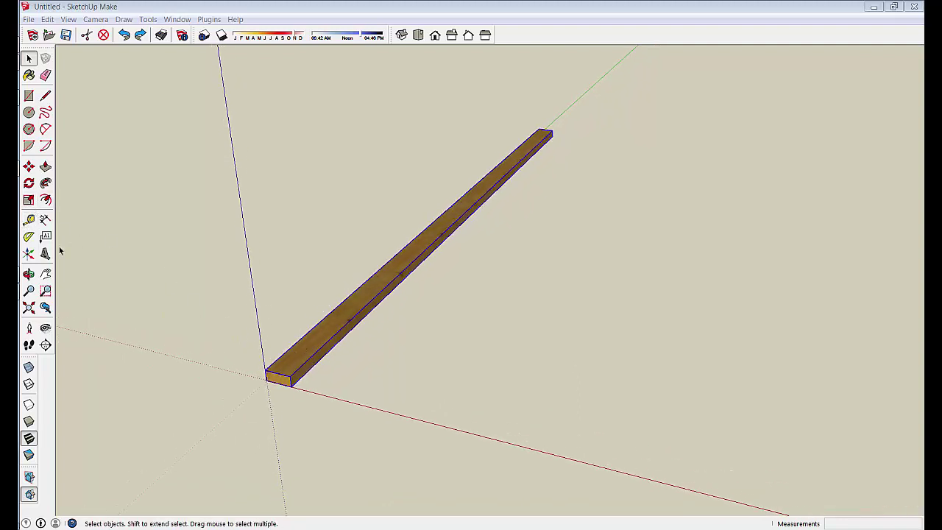
scroll(56, 246, "down", 3)
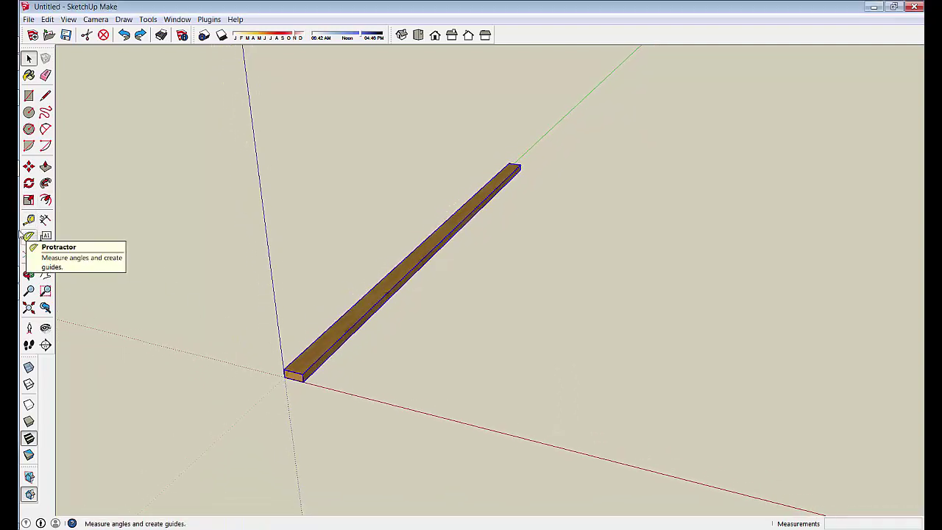
left_click(28, 184)
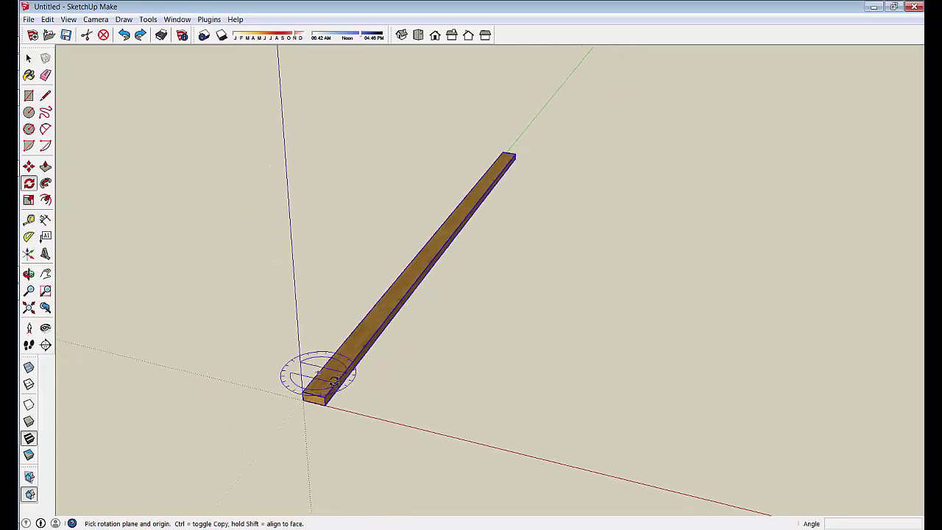
middle_click_drag(335, 382, 317, 375)
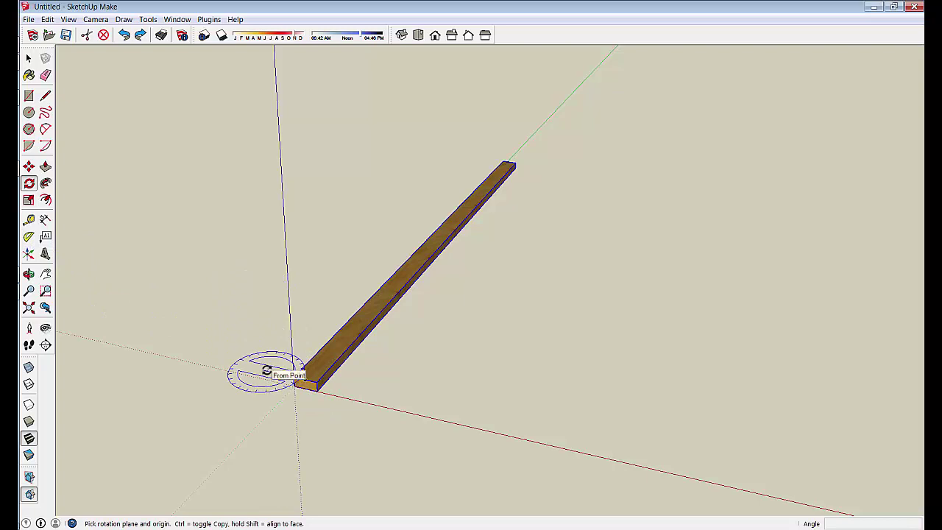
left_click(317, 379)
left_click(336, 360)
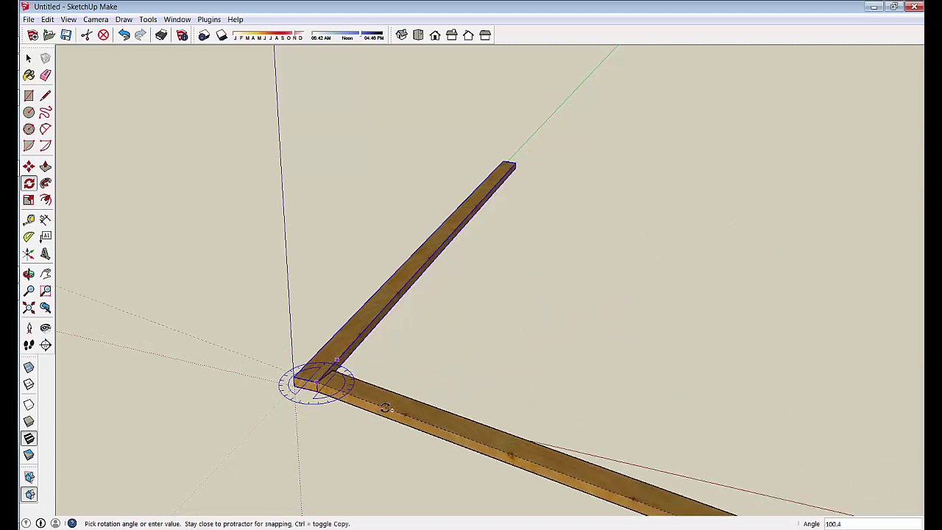
left_click(387, 401)
middle_click_drag(296, 425, 268, 420)
key("space")
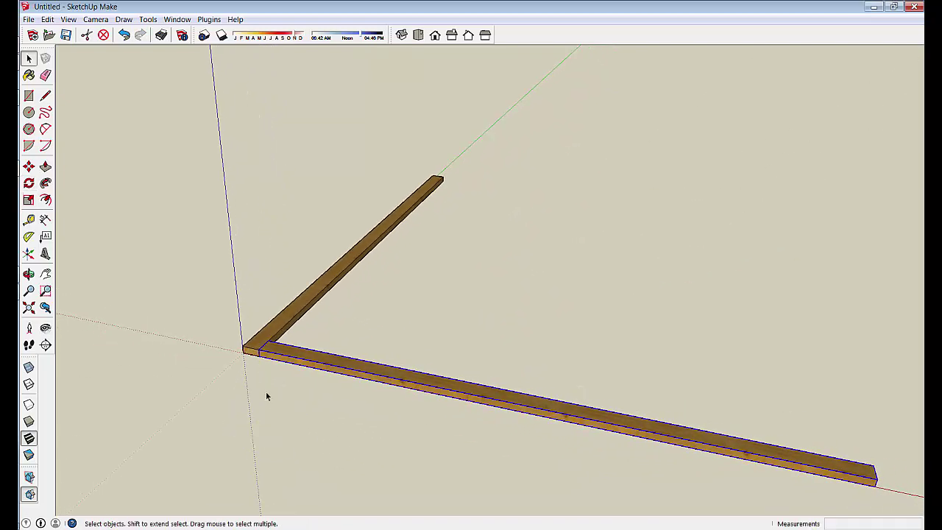
- Copy the red-axis board along the green axis, placing it flush with the far end of the original board
key("m")
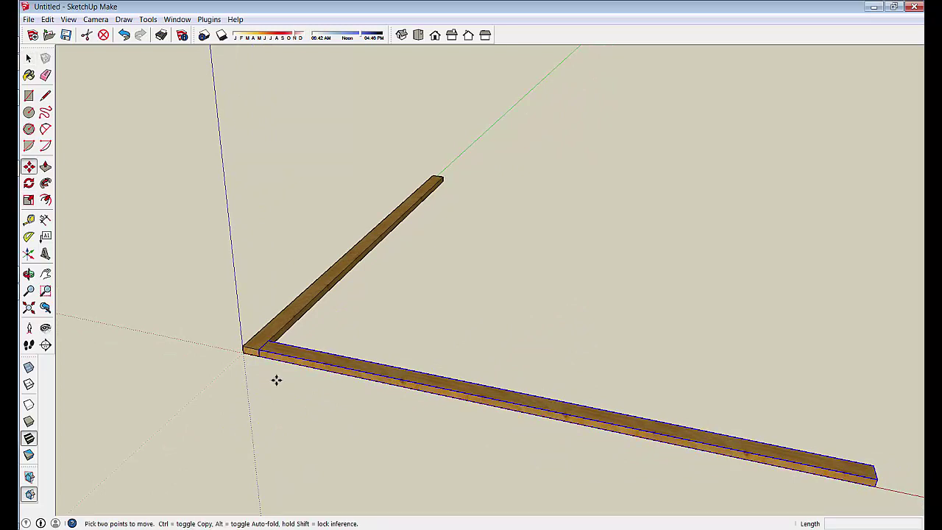
middle_click_drag(279, 345, 273, 350)
key("ctrl")
left_click(268, 345)
middle_click_drag(365, 179, 361, 210)
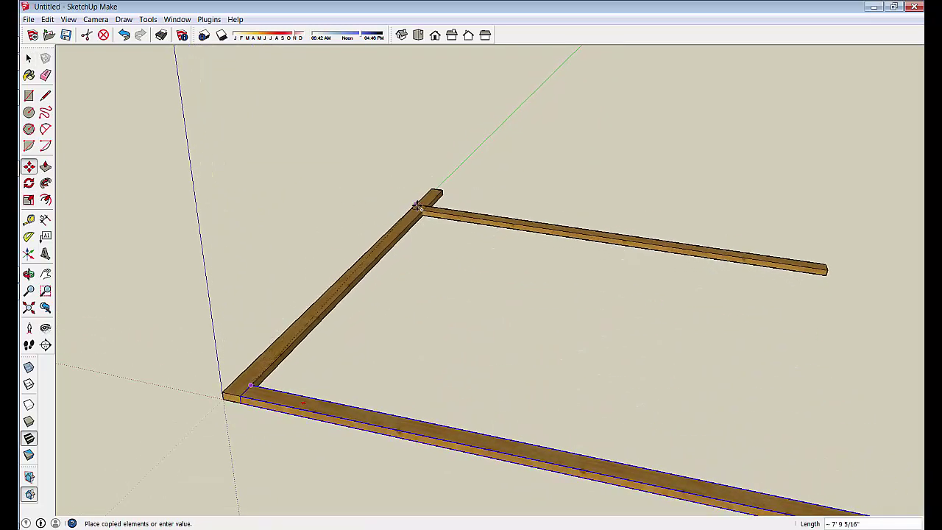
left_click(441, 194)
middle_click_drag(355, 360, 382, 374)
- Copy the original board along the red axis to the opposite ends of the two cross boards, closing the rectangular frame
key("space")
left_click(326, 337)
key("m")
scroll(417, 223, "up", 4)
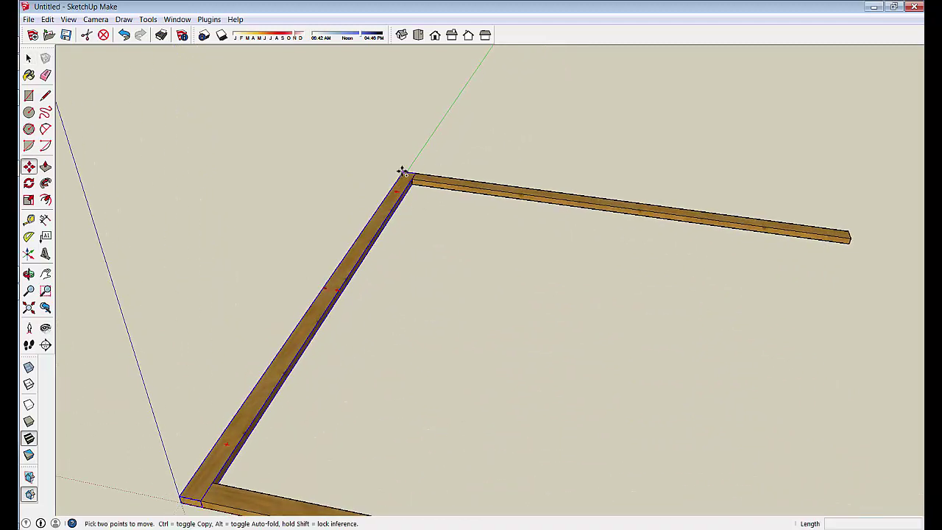
left_click(401, 171)
key("ctrl")
scroll(412, 176, "down", 2)
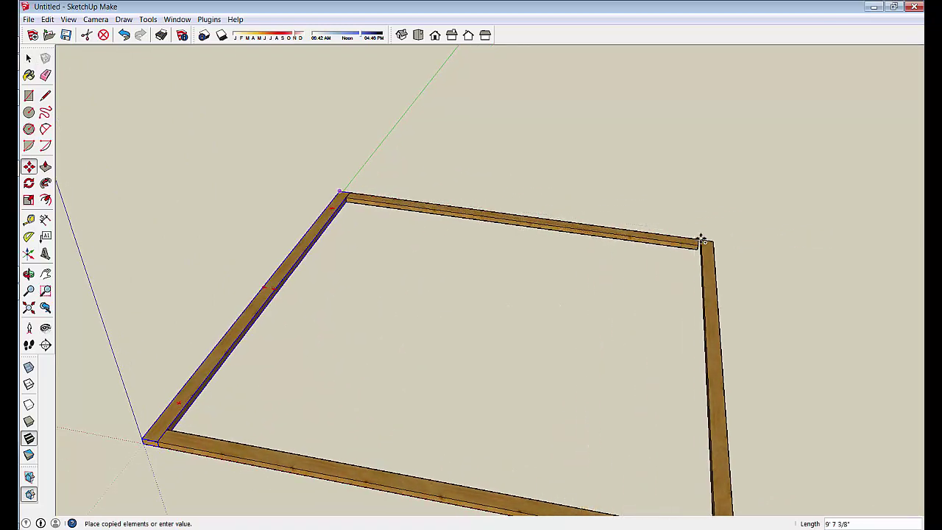
left_click(695, 237)
scroll(486, 250, "down", 3)
middle_click_drag(495, 413, 496, 346, "shift")
key("space")
- Select all four boards of the frame and make them a group
middle_click_drag(210, 99, 313, 337)
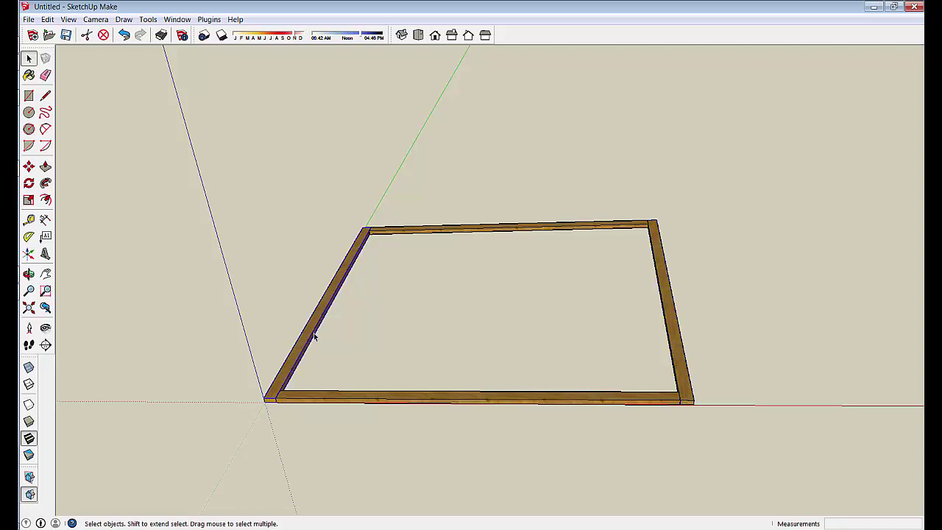
left_click_drag(177, 159, 754, 462)
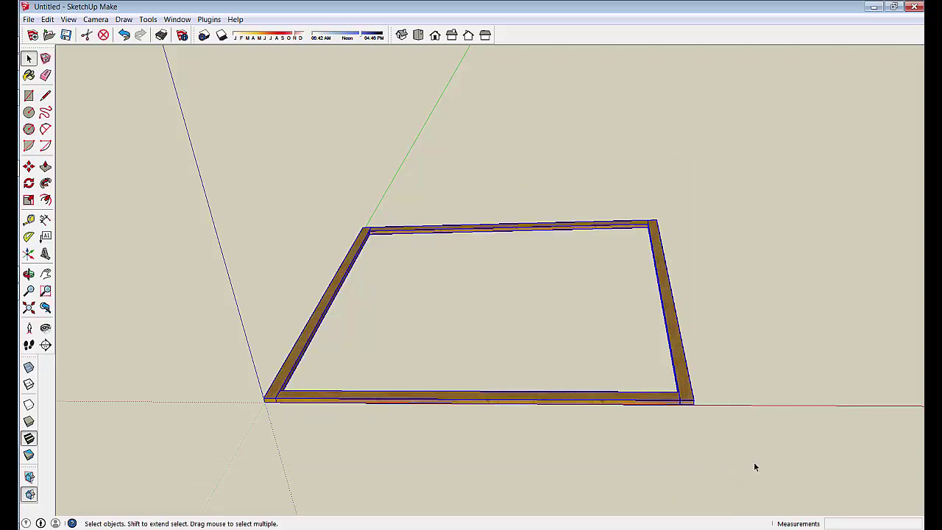
right_click(684, 384)
left_click(718, 290)
- Copy the grouped frame straight up along the blue axis to form the top plate
middle_click_drag(650, 467, 588, 450)
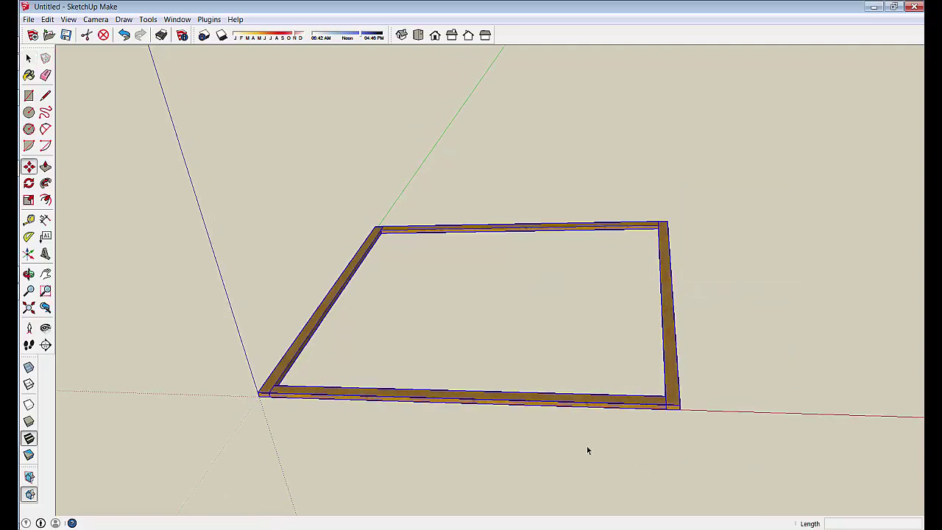
middle_click_drag(690, 459, 656, 402)
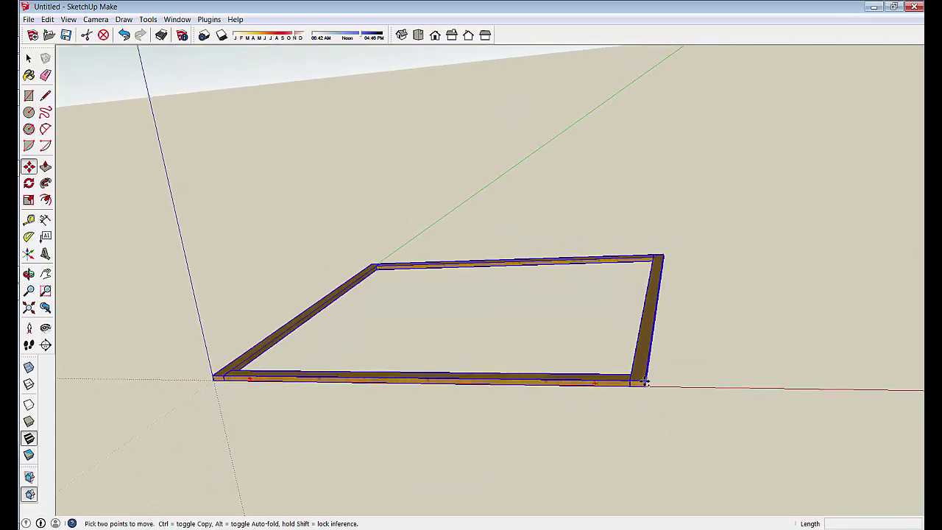
left_click(646, 380)
key("ctrl")
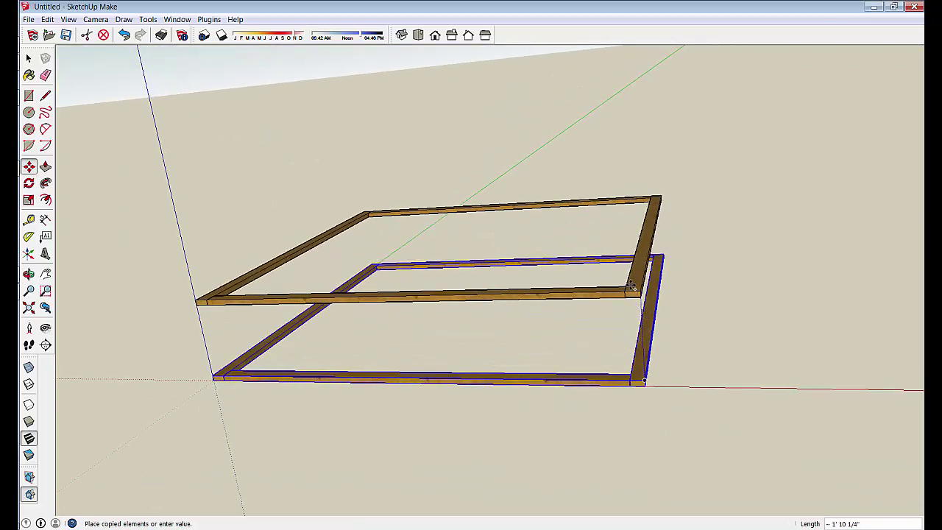
left_click(633, 206)
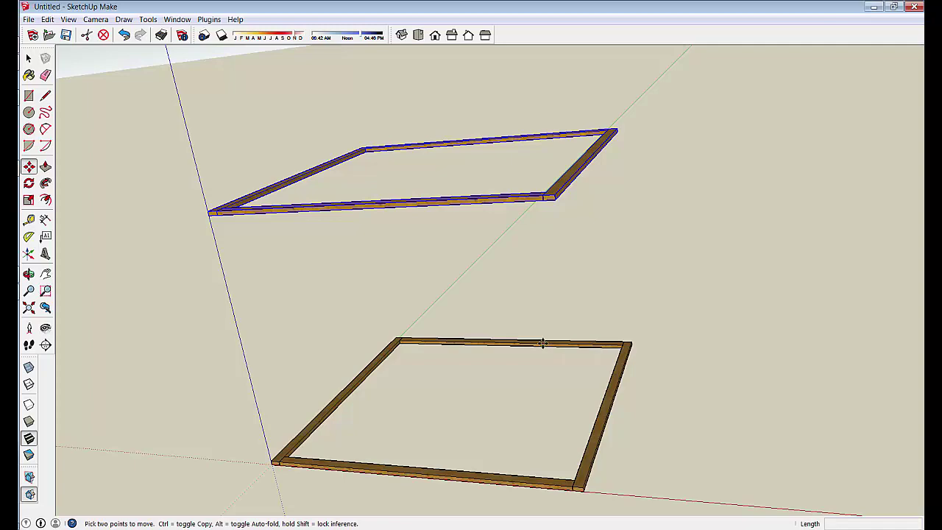
- Copy the raised frame down 1 1/2" to stack a second layer directly beneath it as a double top plate
scroll(560, 294, "up", 5)
middle_click_drag(572, 303, 573, 313)
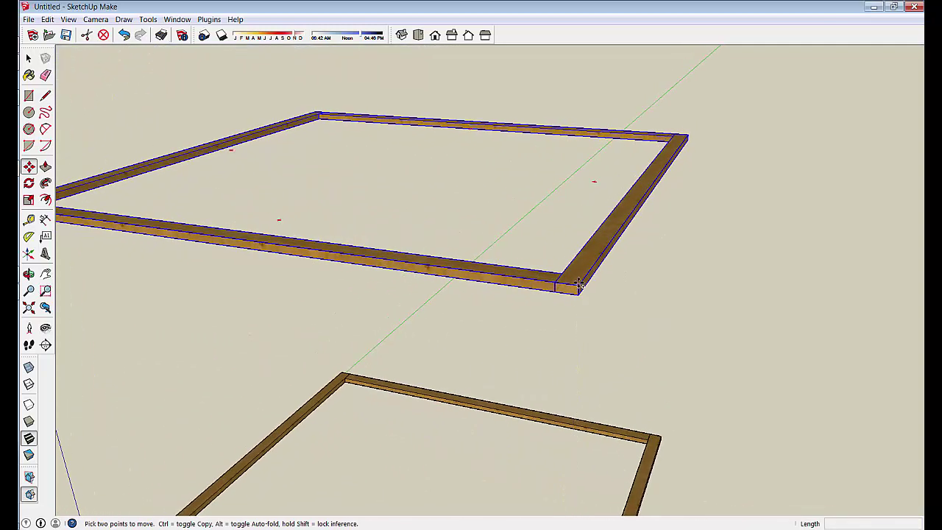
left_click(579, 285)
left_click(578, 293)
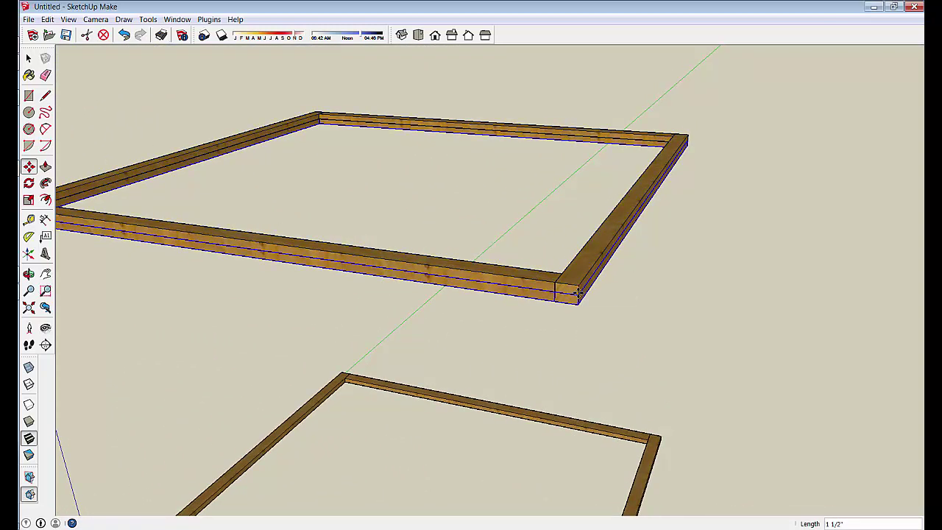
key("space")
scroll(526, 350, "down", 6)
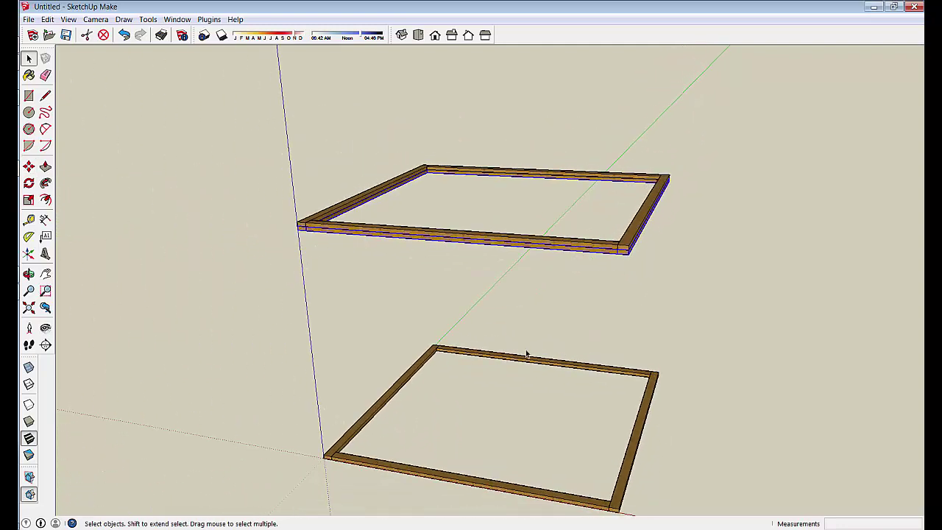
- Paste a copy of the bottom frame's green-axis board in place over the original
middle_click_drag(525, 354, 407, 209)
middle_click_drag(353, 189, 130, 164)
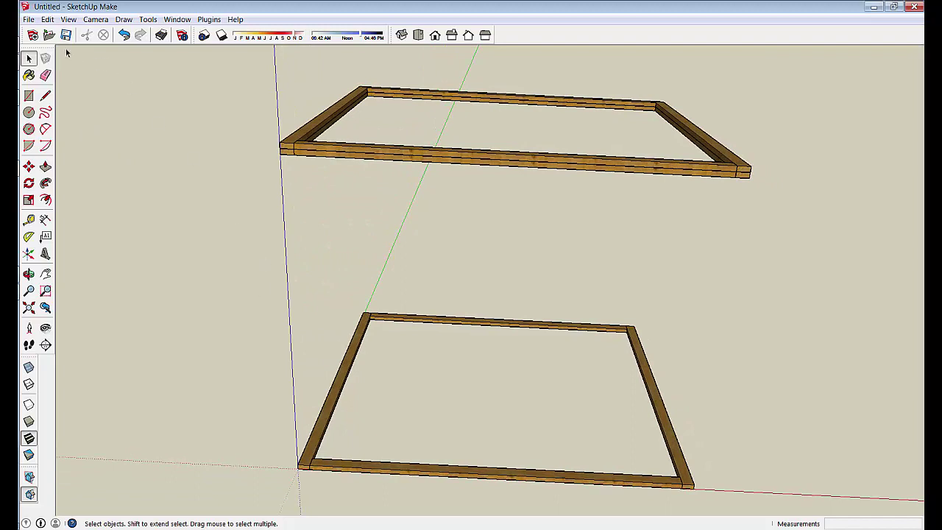
left_click(47, 19)
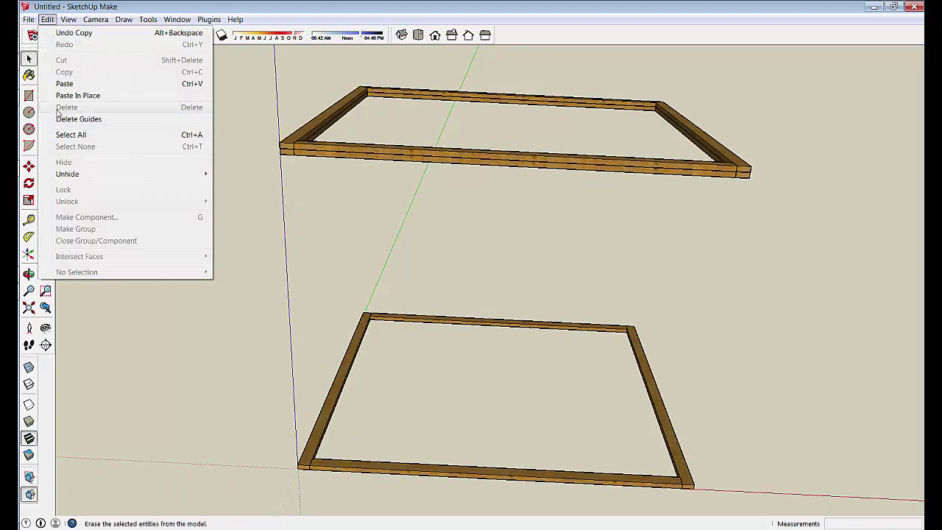
left_click(46, 98)
scroll(352, 525, "up", 6)
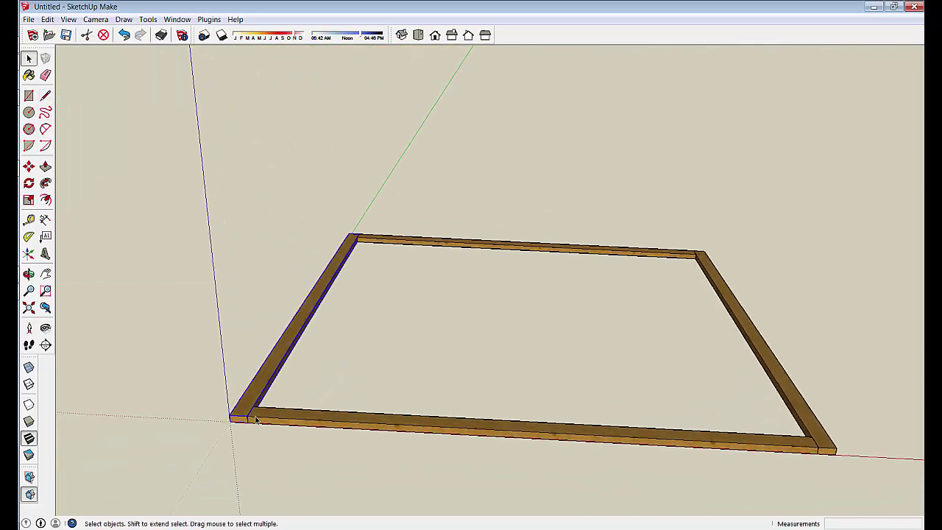
middle_click_drag(255, 407, 260, 467)
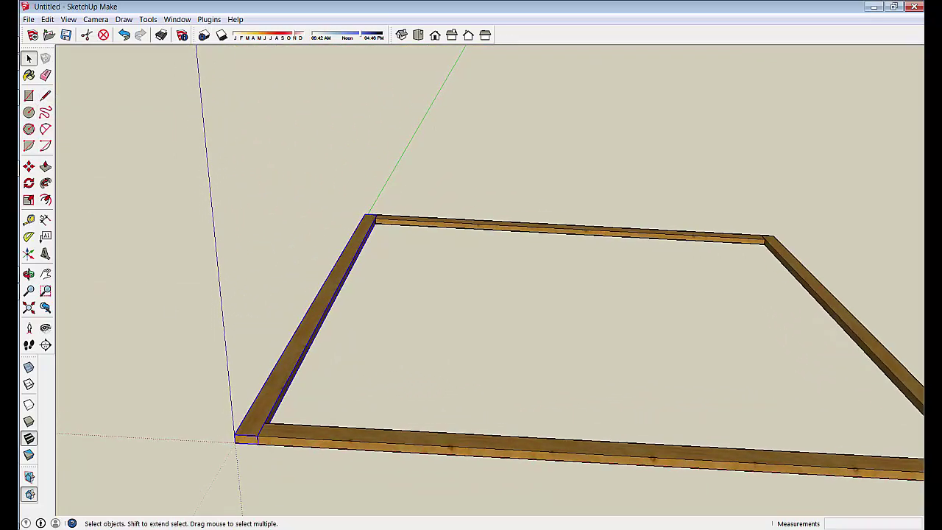
- Rotate the pasted board about its end at the origin until it stands upright along the blue axis
left_click(30, 185)
middle_click_drag(67, 230, 599, 427)
scroll(541, 427, "up", 3)
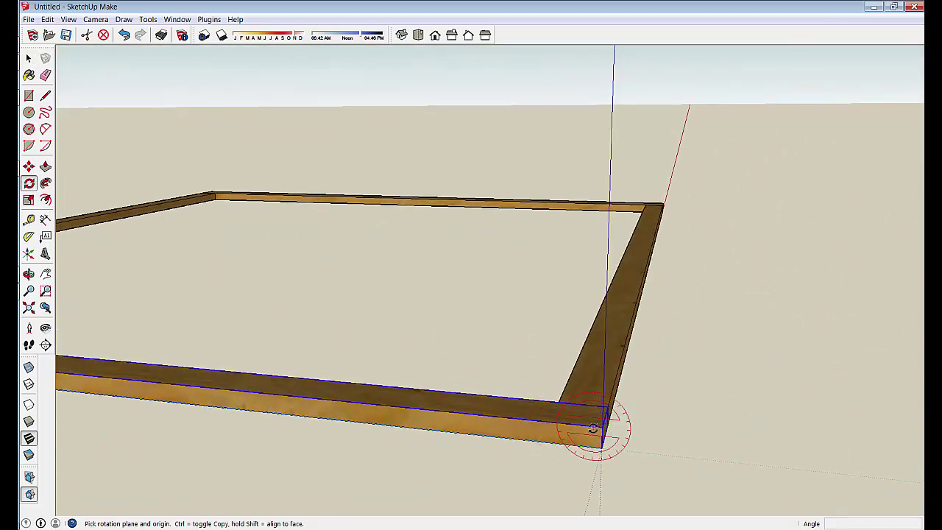
left_click(547, 424)
left_click(599, 394)
key("space")
mouse_move(691, 392)
middle_mouse_down()
mouse_move(483, 377)
mouse_move(389, 396)
mouse_move(361, 243)
mouse_move(303, 74)
mouse_move(317, 131)
mouse_move(399, 202)
mouse_move(393, 361)
mouse_move(395, 330)
mouse_move(408, 425)
mouse_move(444, 227)
mouse_move(417, 242)
mouse_move(395, 283)
mouse_move(423, 326)
mouse_move(406, 331)
mouse_move(418, 321)
middle_mouse_up()
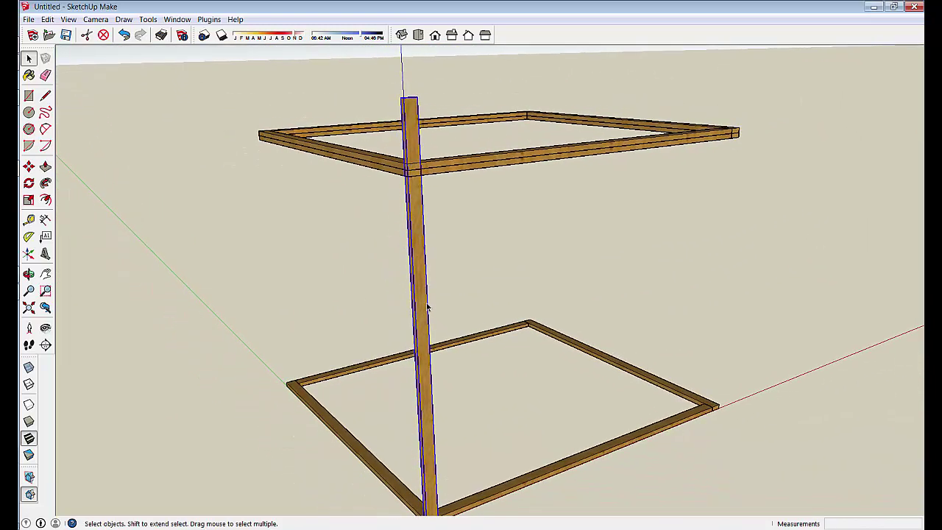
scroll(419, 289, "down", 1)
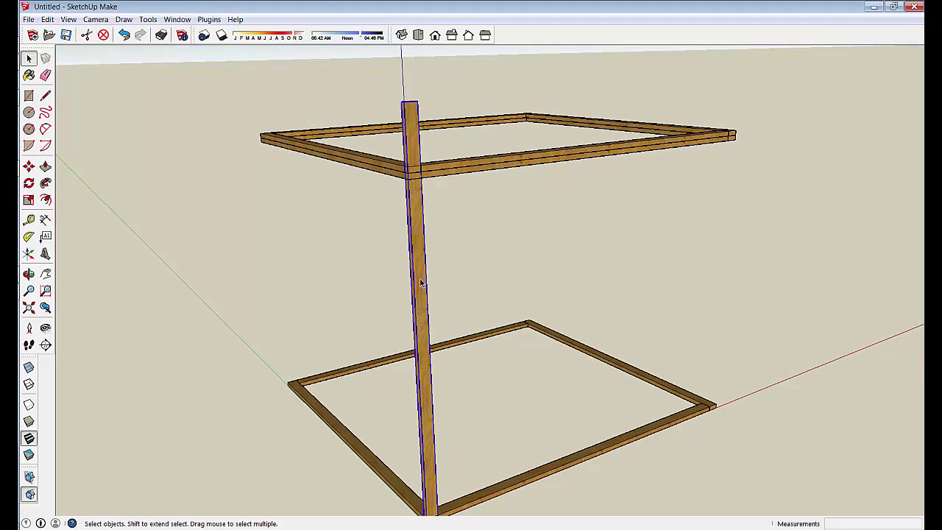
- Explode the upright board's group and turn its geometry into a component named Wall Stud, replacing the selection
right_click(421, 282)
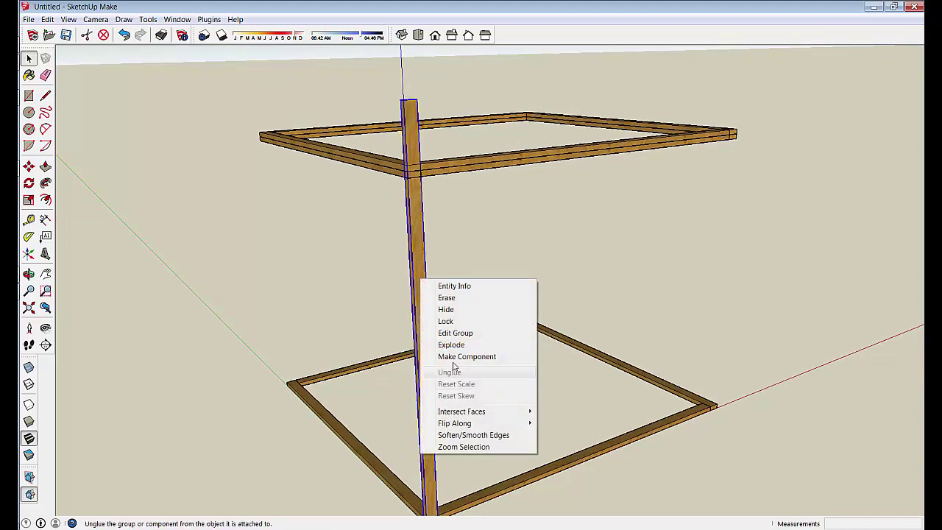
left_click(452, 345)
right_click(419, 293)
left_click(461, 370)
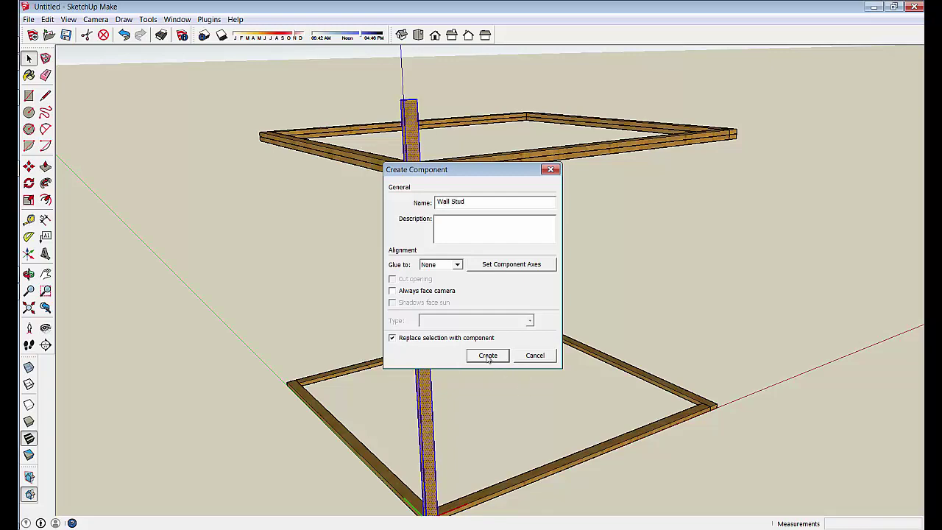
left_click(487, 358)
- Copy the Wall Stud component 16" along the green axis from its bottom corner on the base plate
middle_click_drag(486, 356, 472, 502)
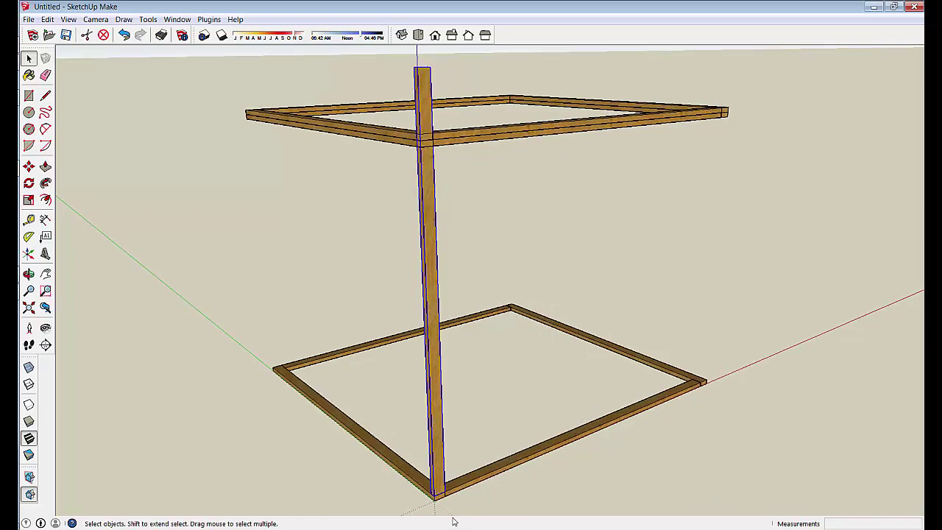
scroll(453, 520, "down", 4)
scroll(459, 464, "up", 3)
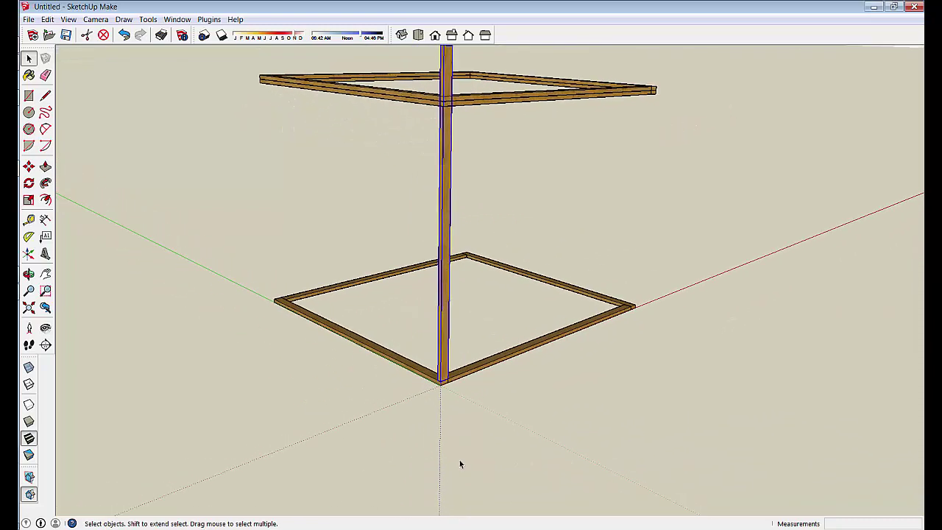
middle_click_drag(460, 463, 469, 364)
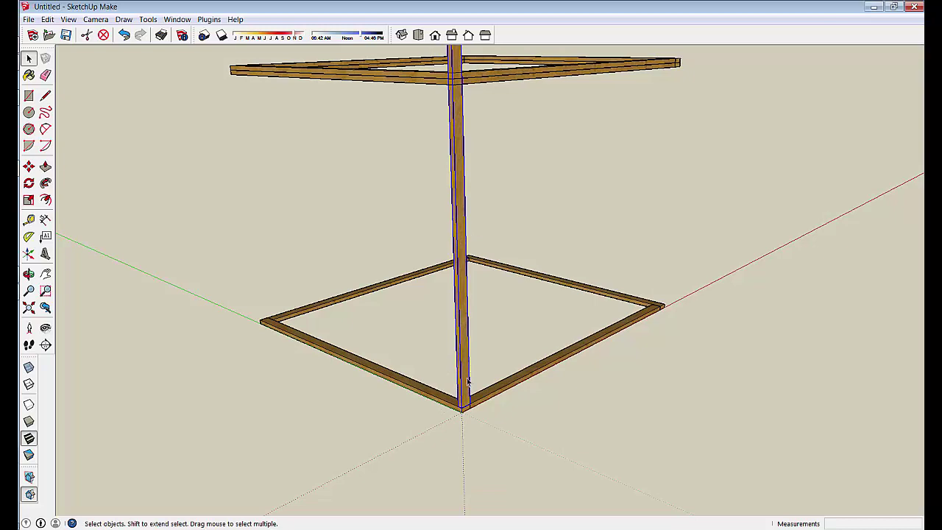
middle_click_drag(468, 377, 490, 426)
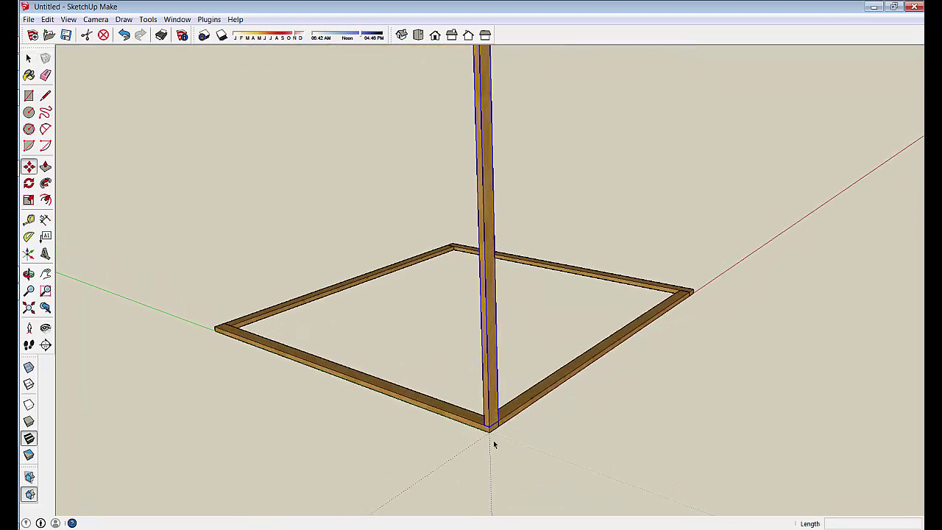
middle_click_drag(493, 441, 579, 438)
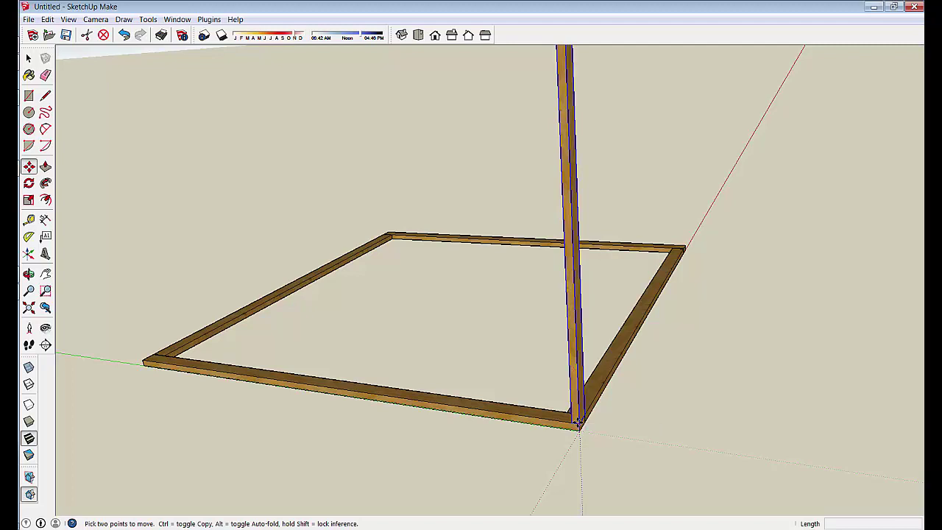
key("ctrl")
left_click(579, 424)
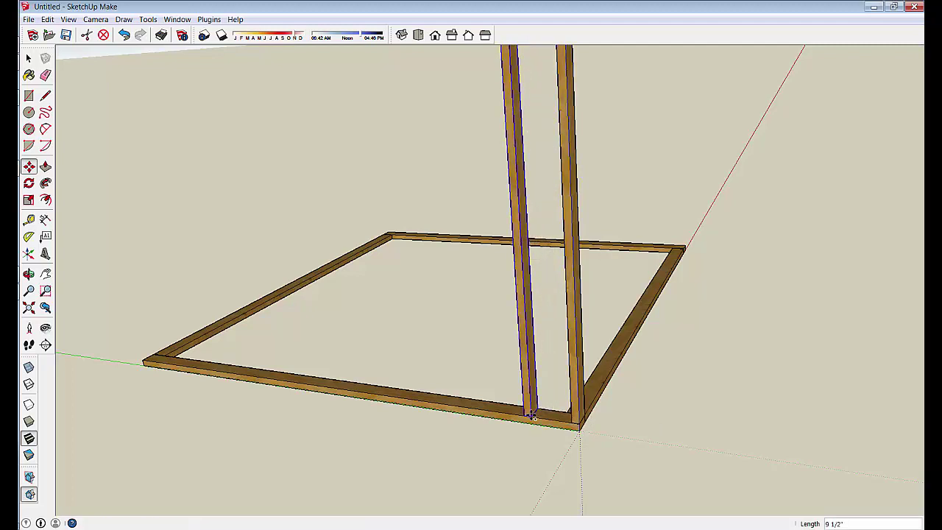
type("16")
key("Return")
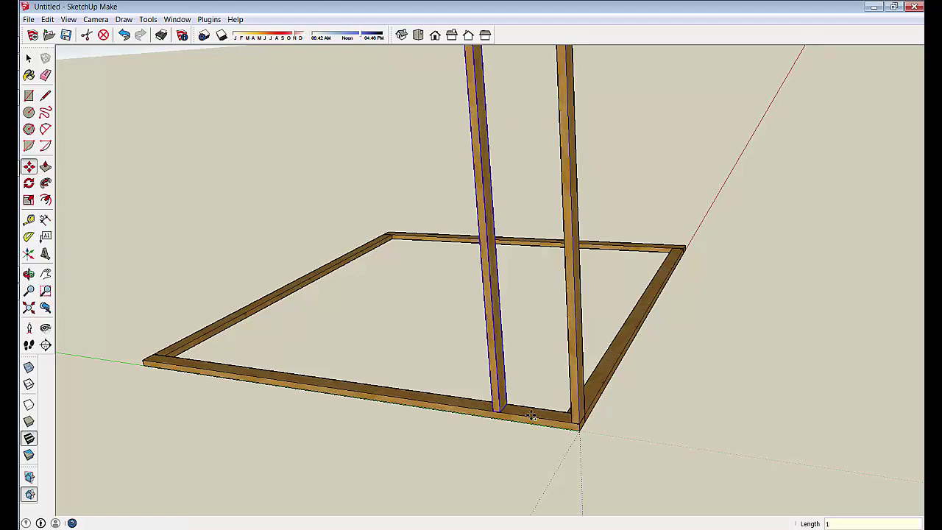
- Repeat the stud copy at 16" spacing along the base plate and delete the surplus studs beyond the plate's end
key("Return")
middle_click_drag(531, 416, 374, 360)
key("space")
left_click_drag(375, 286, 261, 375)
key("Delete")
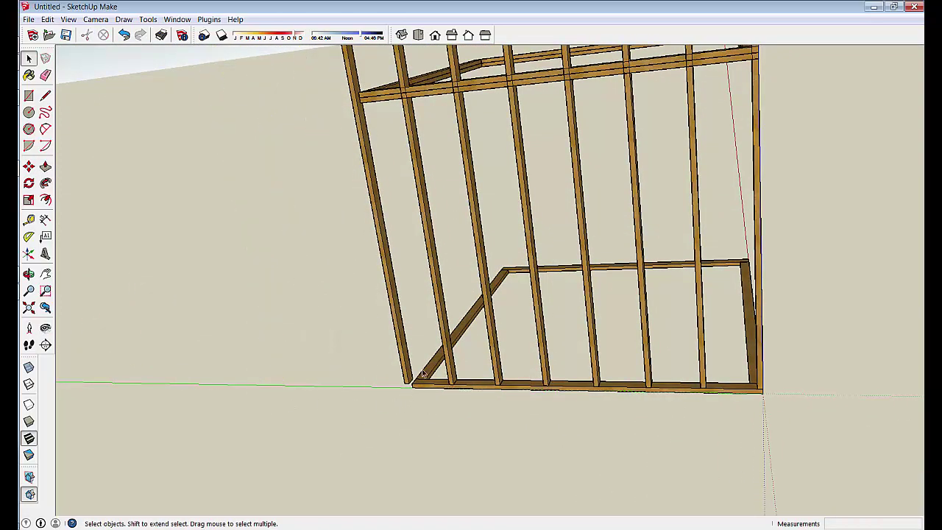
- Move the last stud, which overhangs the base plate, by its bottom corner to sit flush with the plate's end
left_click(407, 377)
key("m")
scroll(381, 486, "up", 5)
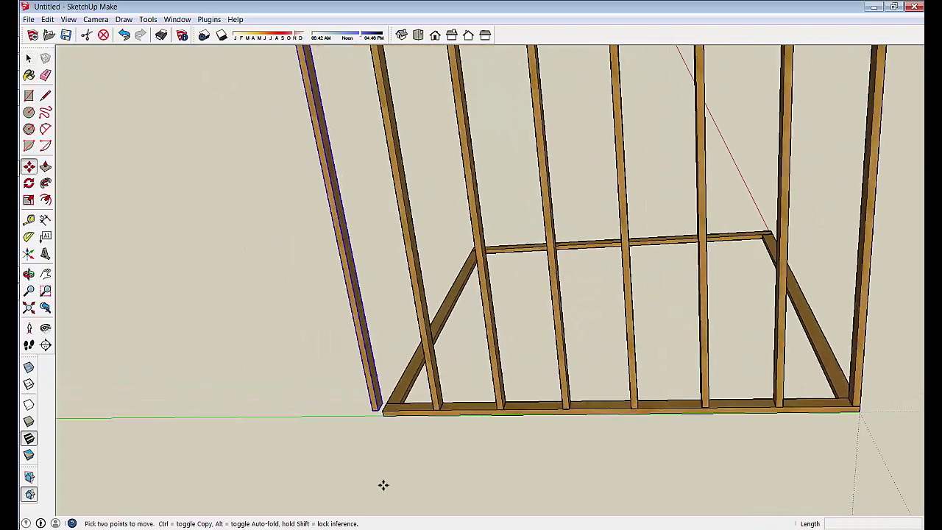
middle_click_drag(388, 468, 393, 407)
left_click(389, 396)
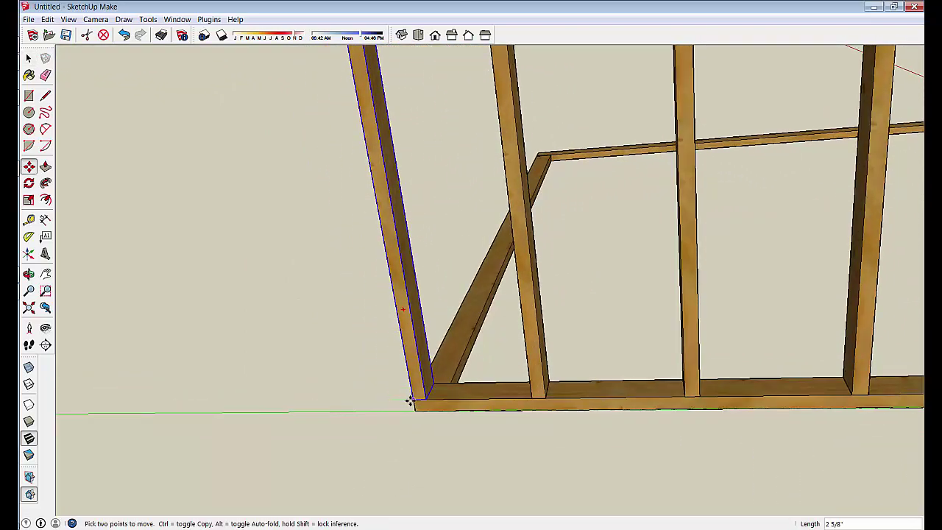
- Select all the Wall Stud components along the green-axis wall and make them one group
scroll(429, 445, "down", 5)
middle_click_drag(422, 482, 513, 417)
key("space")
left_click_drag(315, 222, 315, 222)
middle_click_drag(315, 223, 459, 305)
right_click(460, 305)
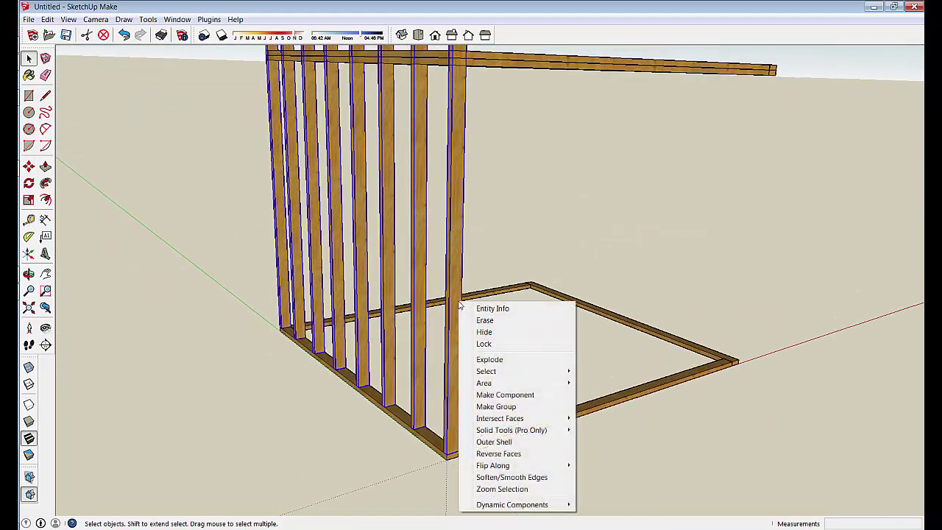
left_click(497, 410)
- Open the stud group, inspect one stud's component details in Entity Info, and leave the group
middle_click_drag(471, 426, 370, 485)
scroll(367, 487, "up", 2)
scroll(367, 487, "down", 1)
scroll(330, 380, "up", 1)
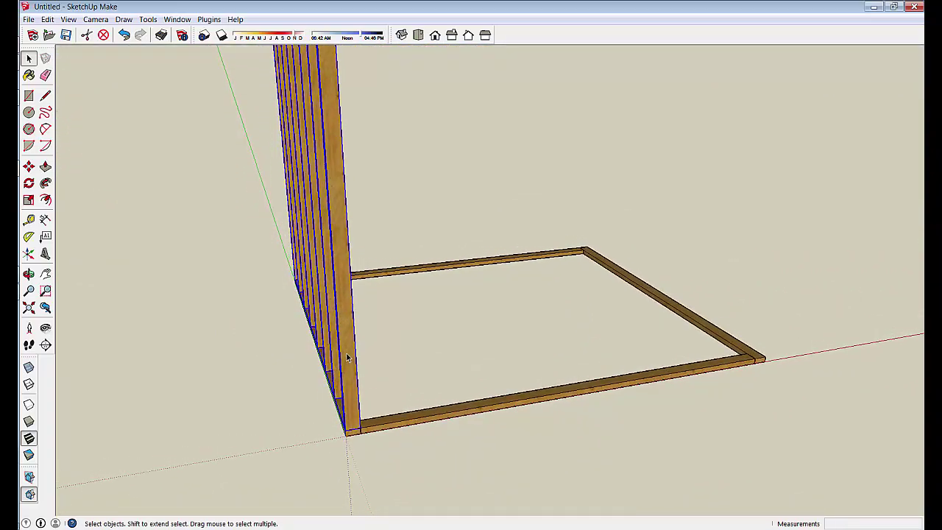
middle_click_drag(348, 358, 583, 351)
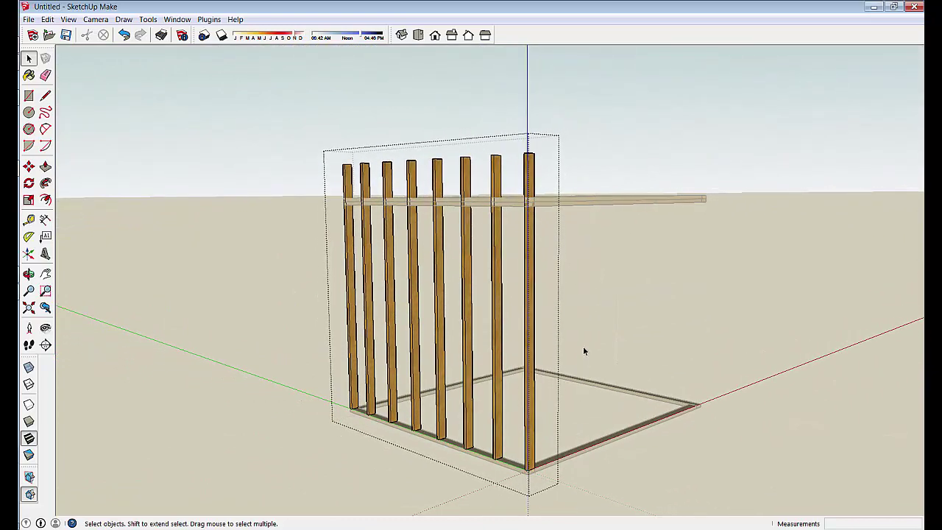
right_click(533, 318)
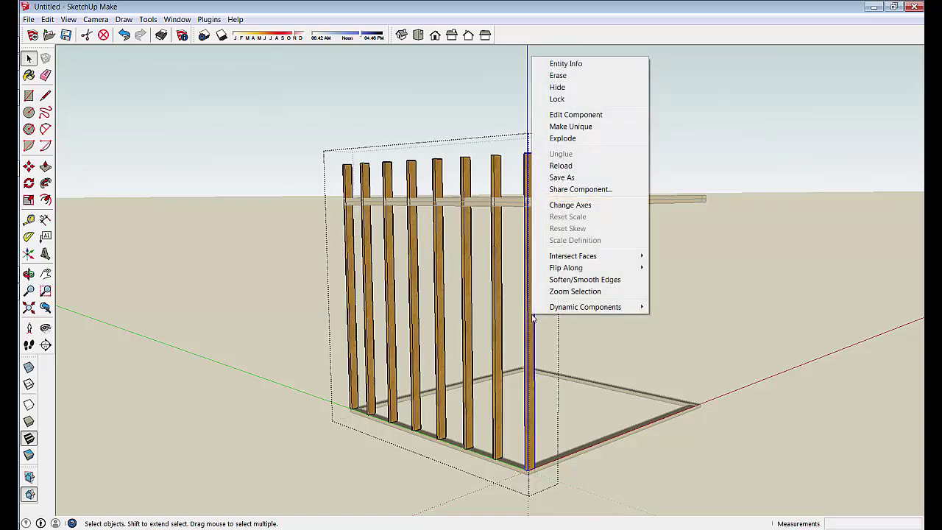
left_click(564, 64)
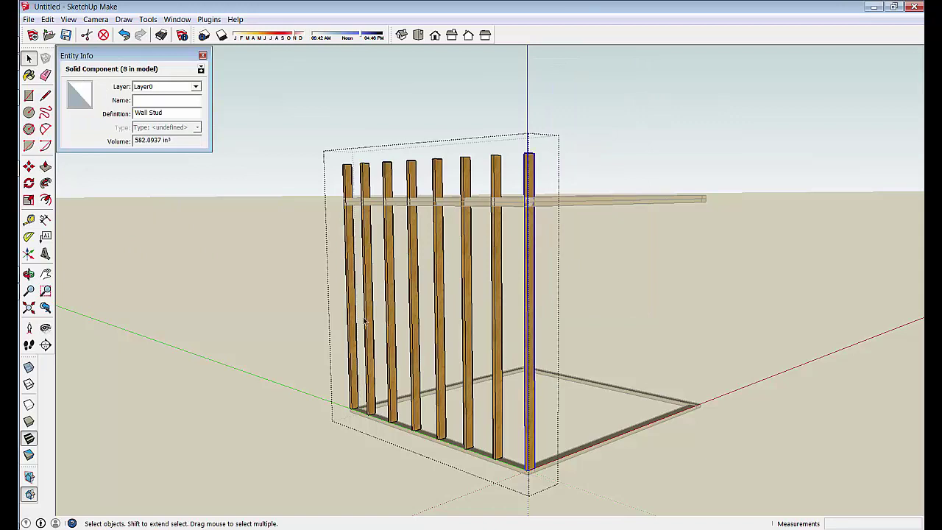
left_click(593, 268)
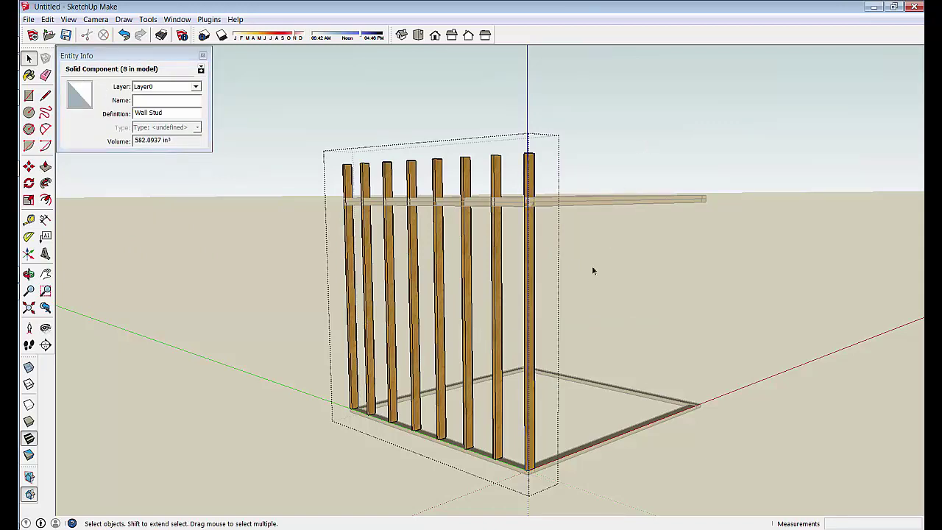
left_click(769, 491)
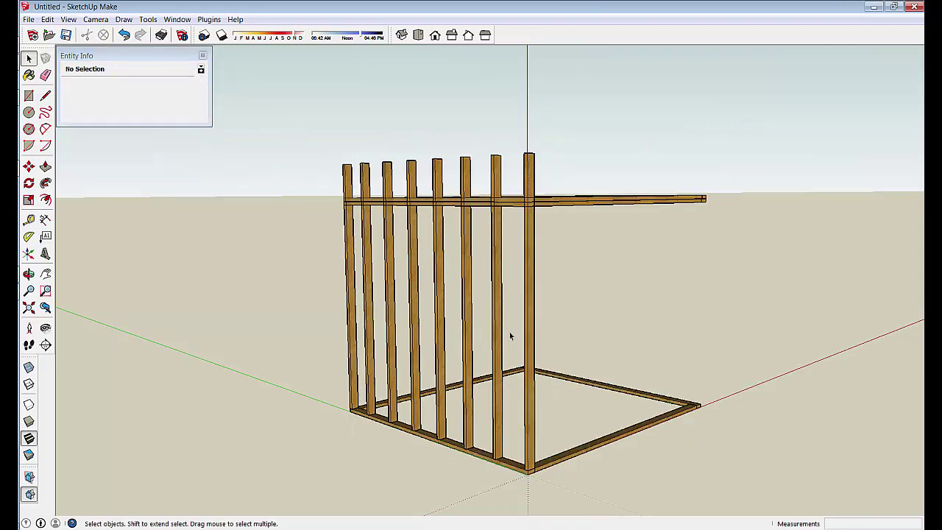
- Inside the stud group, copy all the studs about 9' 6 3/8" along the red axis onto the opposite base plate
left_click(535, 411)
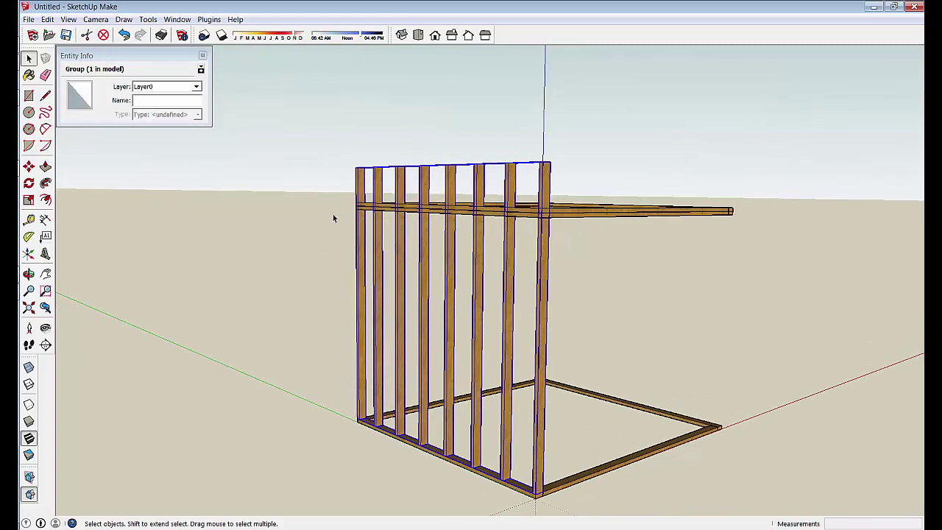
middle_click_drag(332, 213, 626, 392)
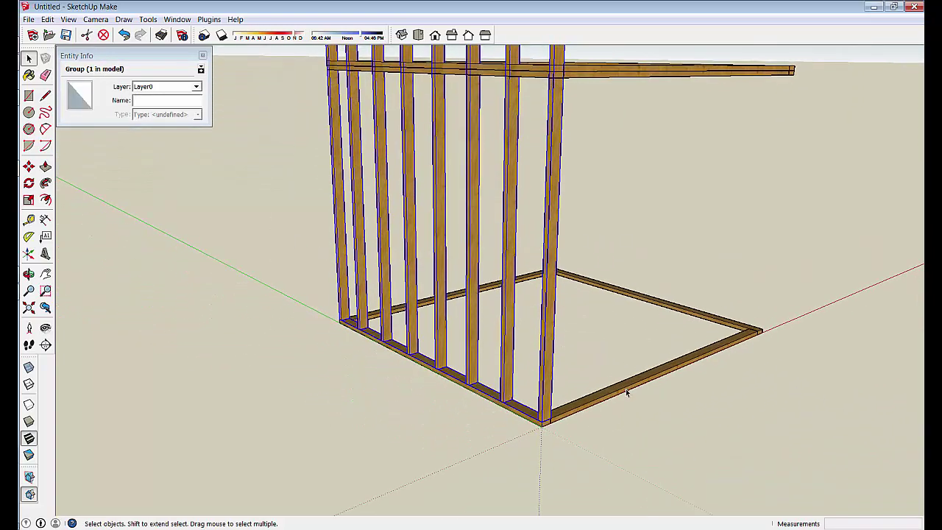
double_click(545, 374)
scroll(547, 373, "down", 3)
middle_click_drag(572, 315, 621, 181)
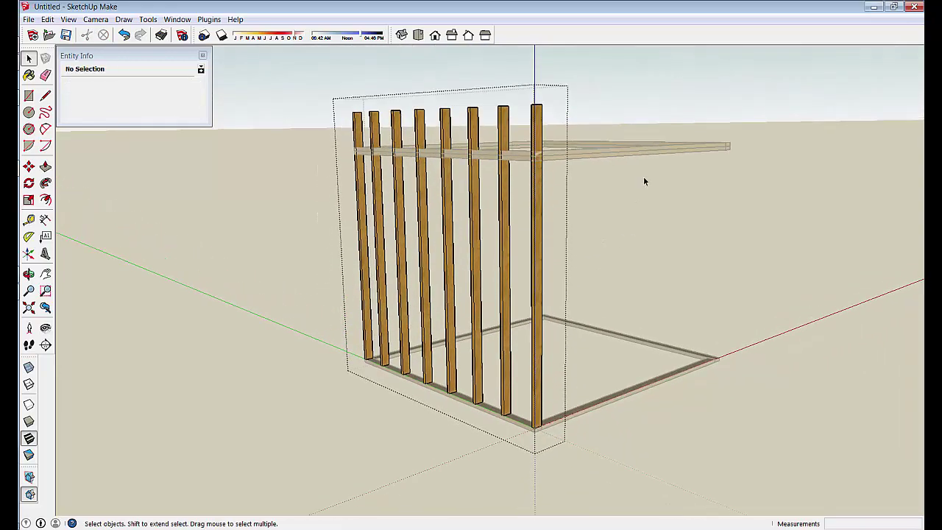
left_click_drag(637, 174, 306, 255)
middle_click_drag(439, 460, 412, 520)
scroll(412, 460, "up", 2)
left_click(415, 447)
key("ctrl")
middle_click_drag(626, 442, 580, 527)
left_click(625, 452)
scroll(625, 452, "down", 2)
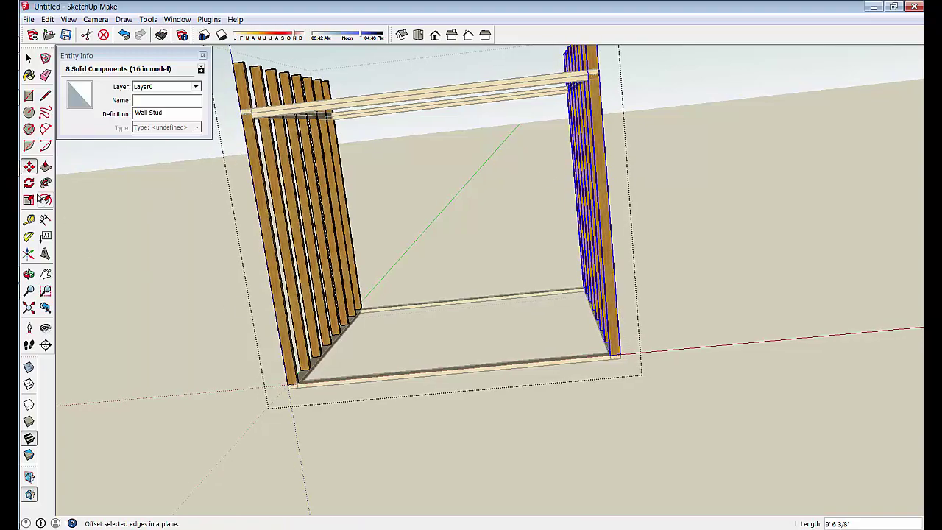
- Rotate a copy of the selected studs about the frame corner so they line up on the adjoining red-axis base plate
left_click(29, 183)
middle_click_drag(633, 368, 410, 439)
middle_click_drag(508, 442, 419, 441)
scroll(446, 427, "up", 5)
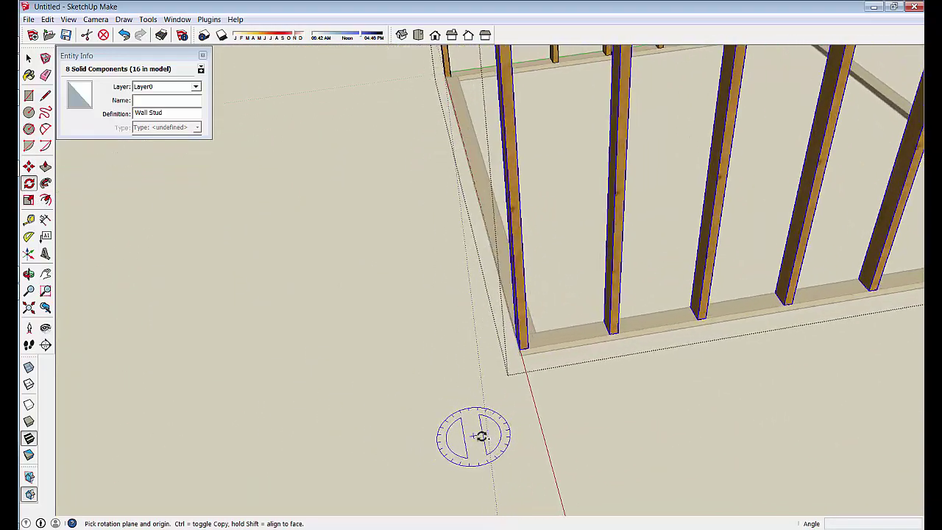
middle_click_drag(536, 435, 683, 350, "shift")
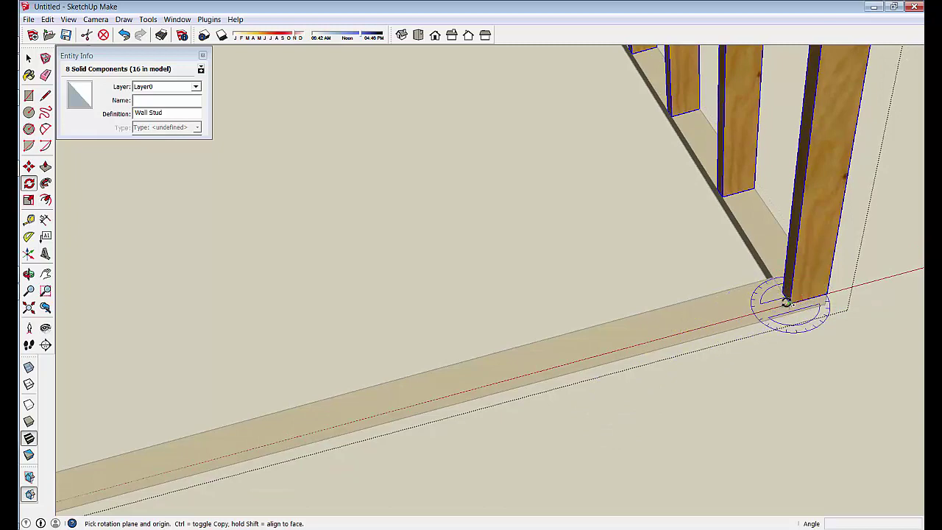
left_click(771, 288)
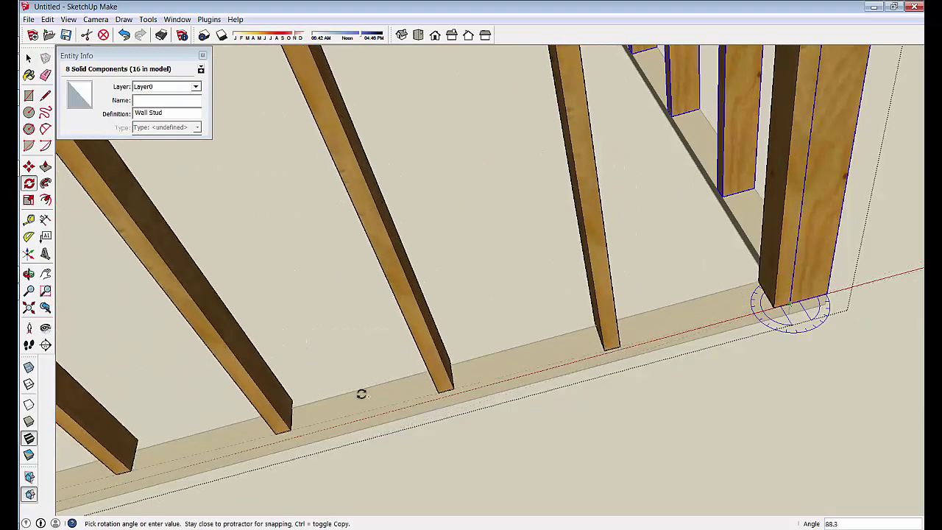
left_click(335, 426)
- Copy the red-axis wall's studs about 8' 11 3/8" along the green axis onto the opposite base plate and close the stud group
middle_click_drag(337, 428, 154, 447)
key("m")
left_click(146, 435)
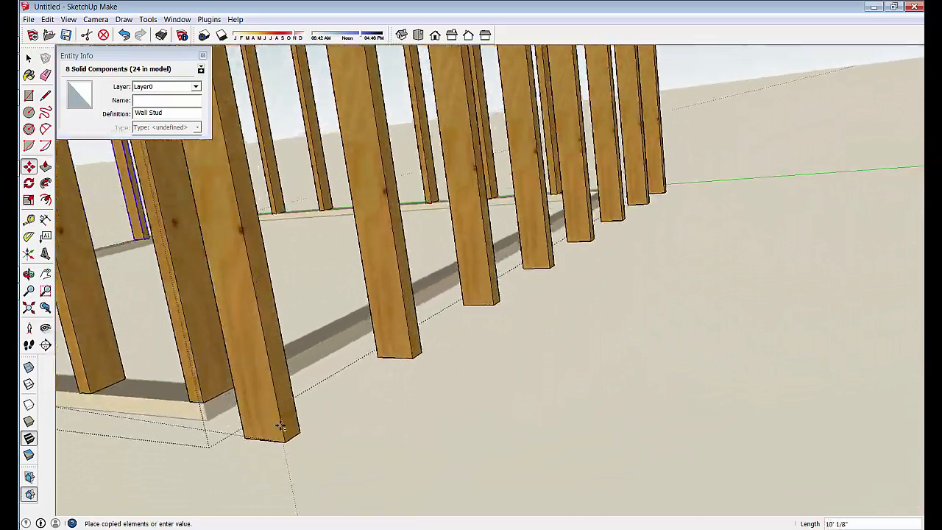
middle_click_drag(280, 427, 260, 364)
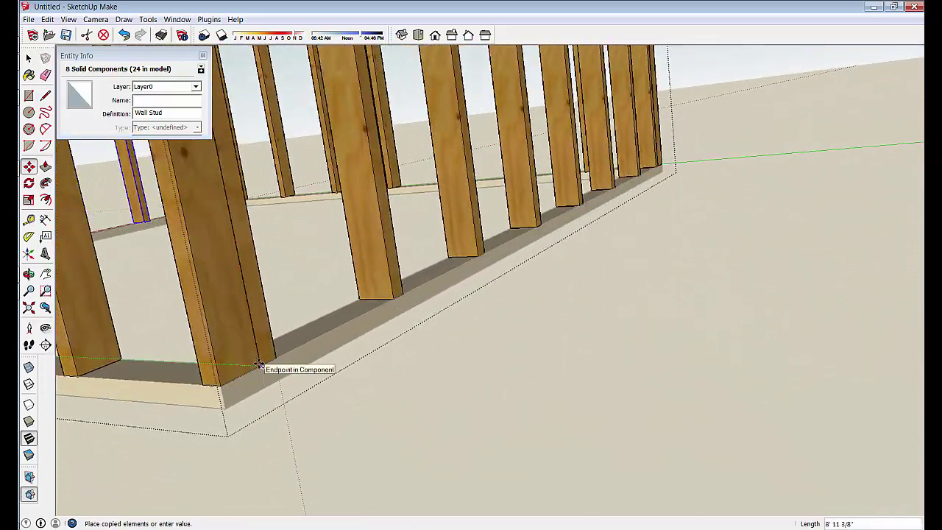
key("space")
scroll(560, 397, "down", 6)
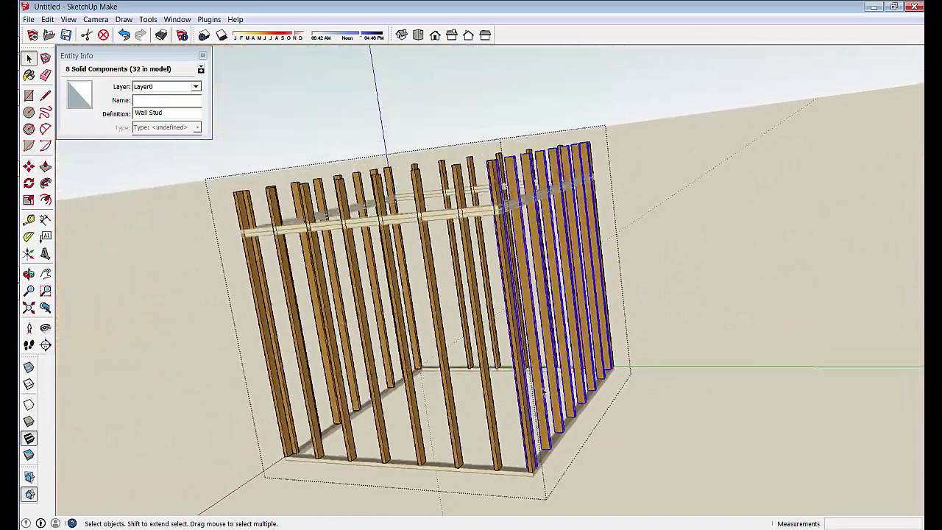
middle_click_drag(559, 398, 283, 308)
scroll(633, 334, "up", 2)
left_click(760, 347)
scroll(743, 344, "down", 2)
- Edit one Wall Stud component and push its top face down to the underside of the double top plate, shortening all studs
middle_click_drag(611, 317, 433, 272)
scroll(434, 272, "up", 3)
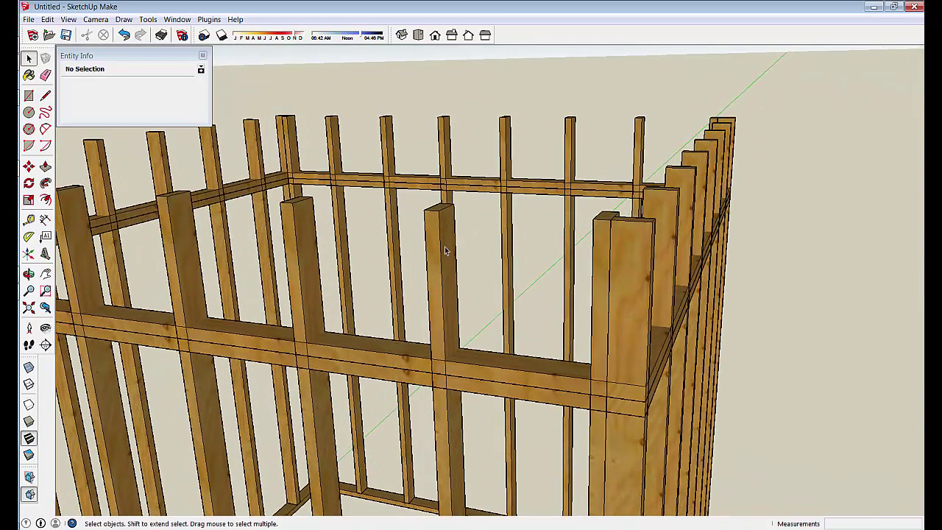
double_click(446, 251)
scroll(446, 190, "down", 1)
double_click(435, 271)
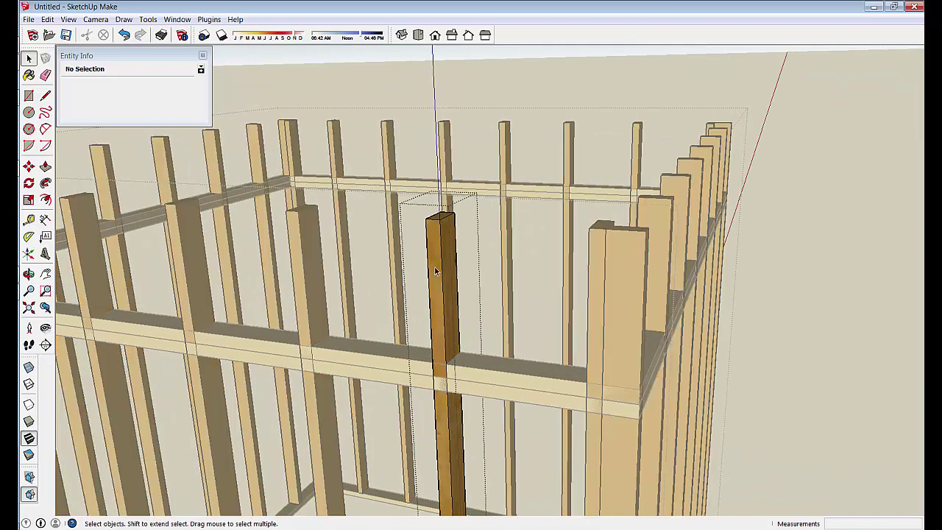
key("m")
middle_click_drag(441, 272, 501, 270)
scroll(443, 167, "up", 1)
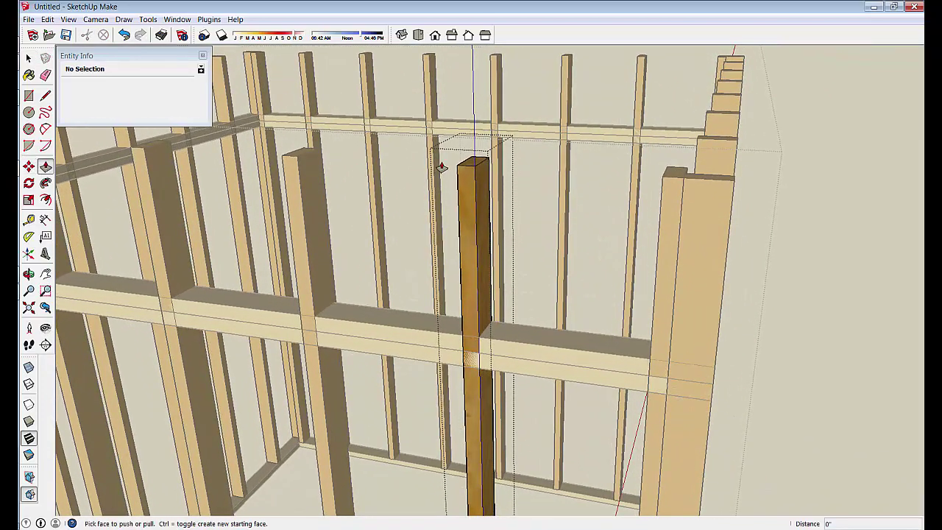
left_click(473, 164)
middle_click_drag(474, 332, 556, 284)
left_click(669, 291)
scroll(668, 291, "down", 5)
middle_click_drag(668, 290, 544, 306)
key("space")
left_click(719, 295)
- Try extending one board of the uppermost top plate 1' 5 9/16" past the frame corner with Push/Pull, and undo it
middle_click_drag(719, 284, 458, 343)
scroll(458, 221, "up", 2)
middle_click_drag(458, 217, 531, 251)
double_click(507, 215)
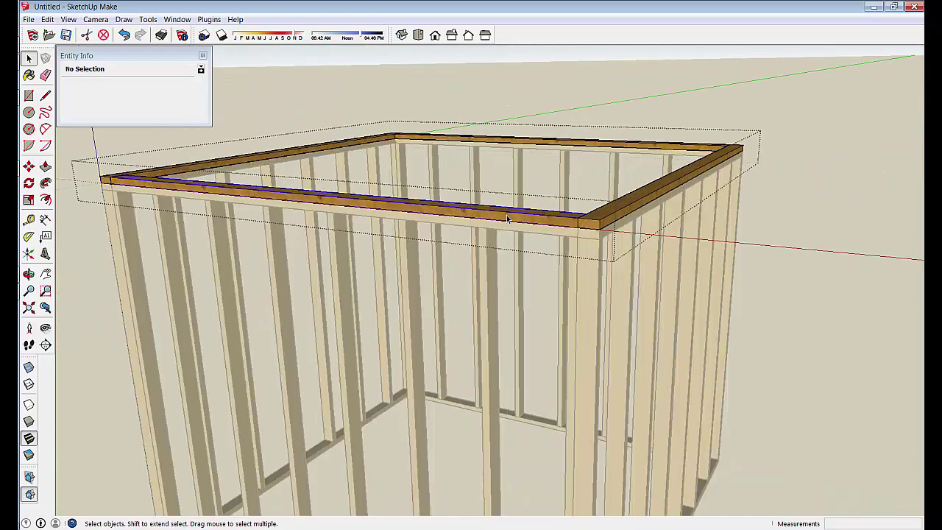
double_click(508, 218)
middle_click_drag(511, 218, 555, 240)
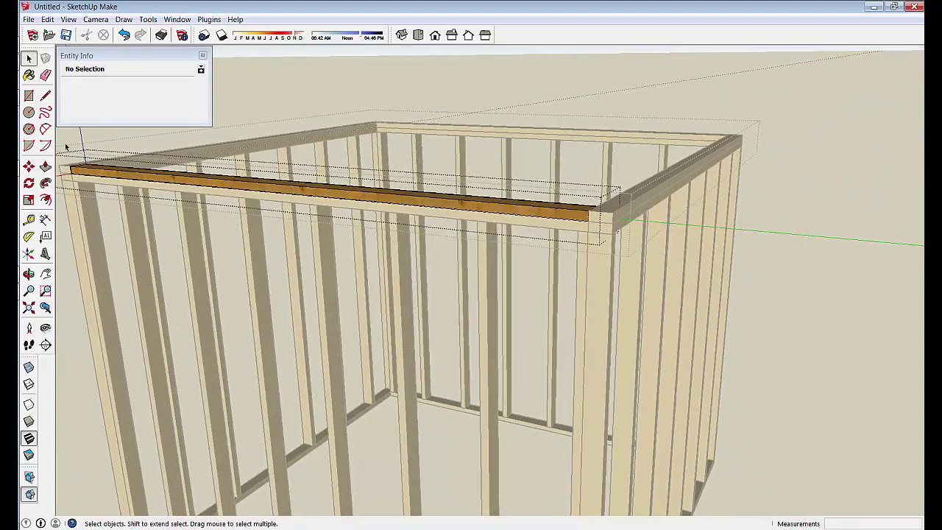
left_click(46, 167)
middle_click_drag(220, 199, 593, 217)
left_click(589, 215)
left_click(806, 242)
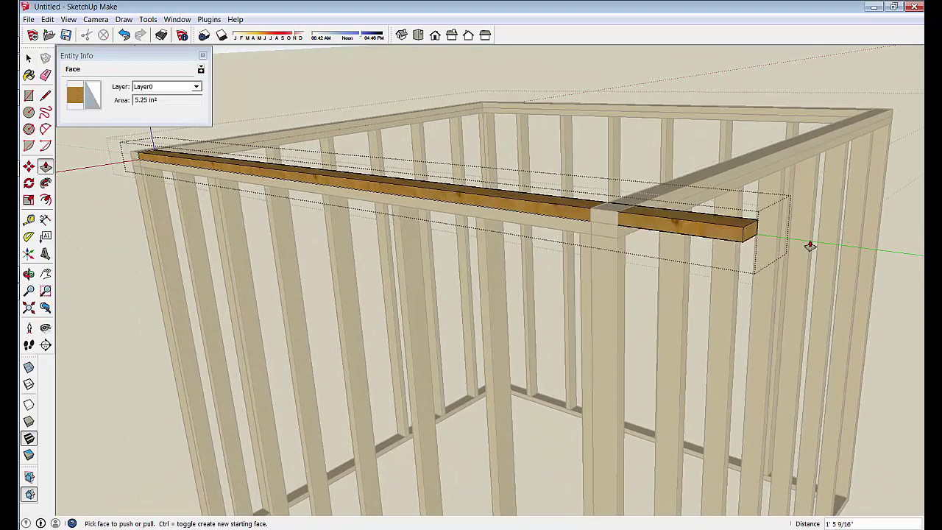
key("space")
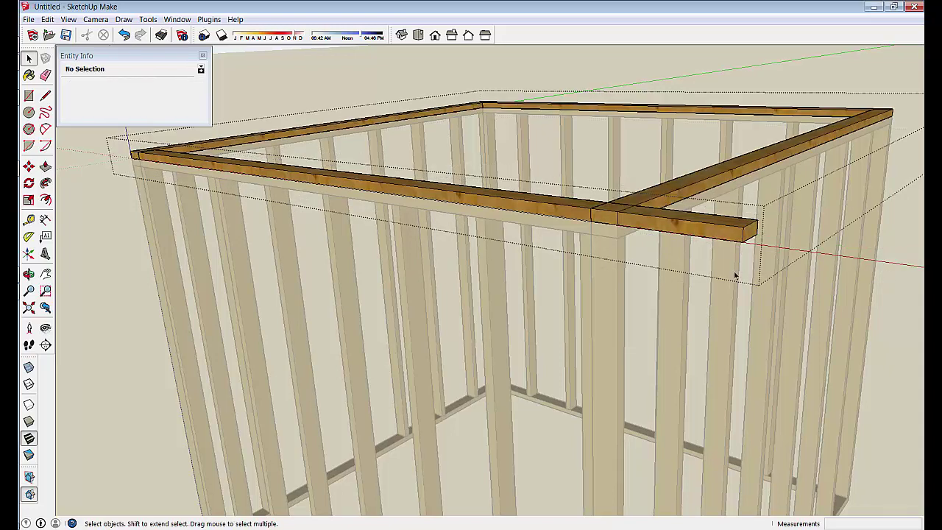
key("ctrl+z")
key("ctrl+z")
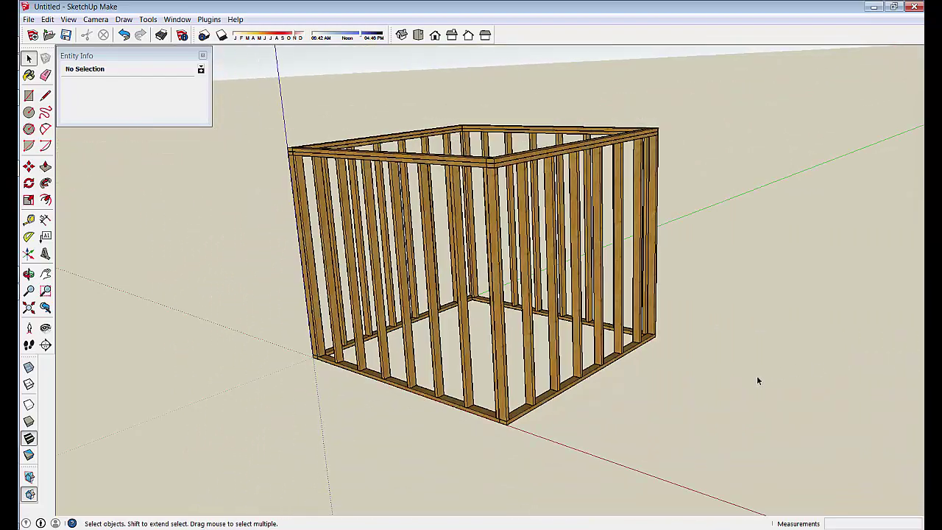
- Turn on shadows for the finished wall frame
middle_click_drag(757, 377, 370, 280)
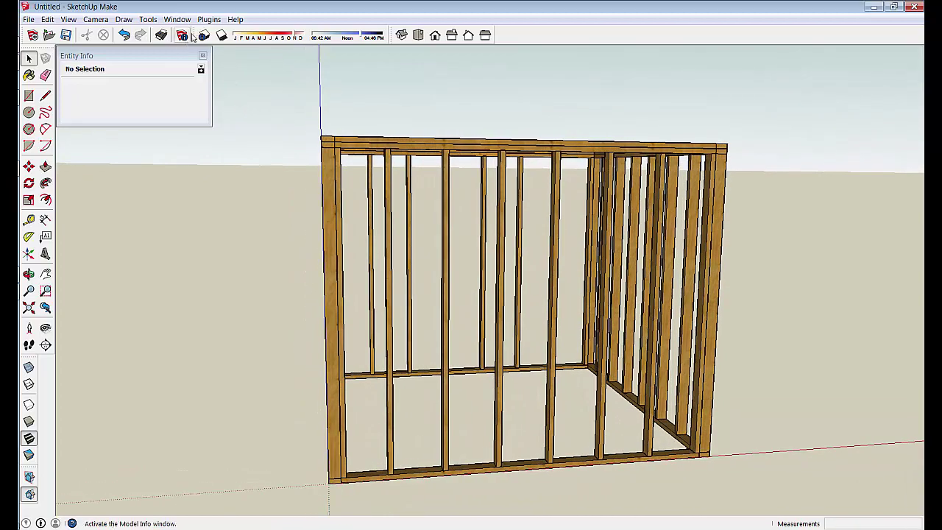
left_click(222, 36)
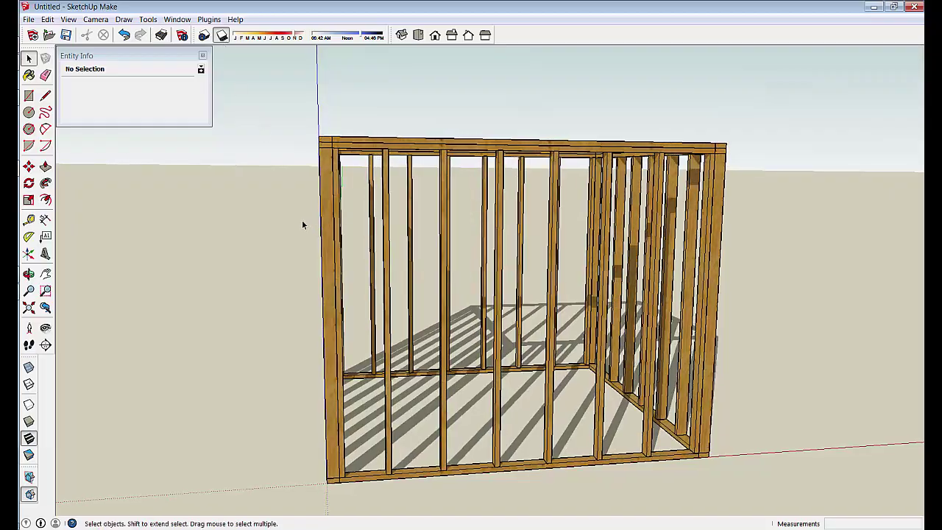